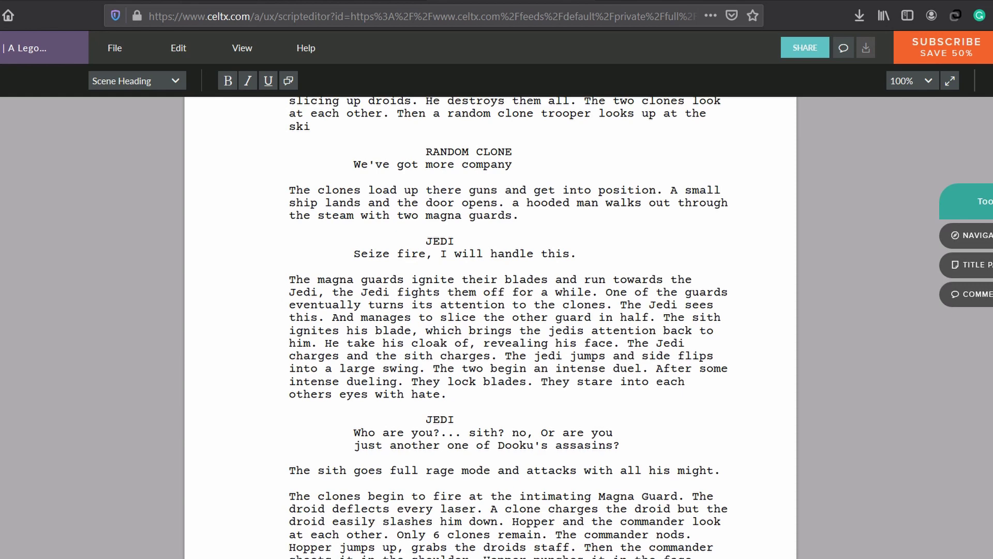
Browse the Stud.io parts list into the Plate category to place Plate 1x6 pieces
{"action": "scroll", "coordinate": [507, 328], "scroll_direction": "up", "scroll_amount": 5}
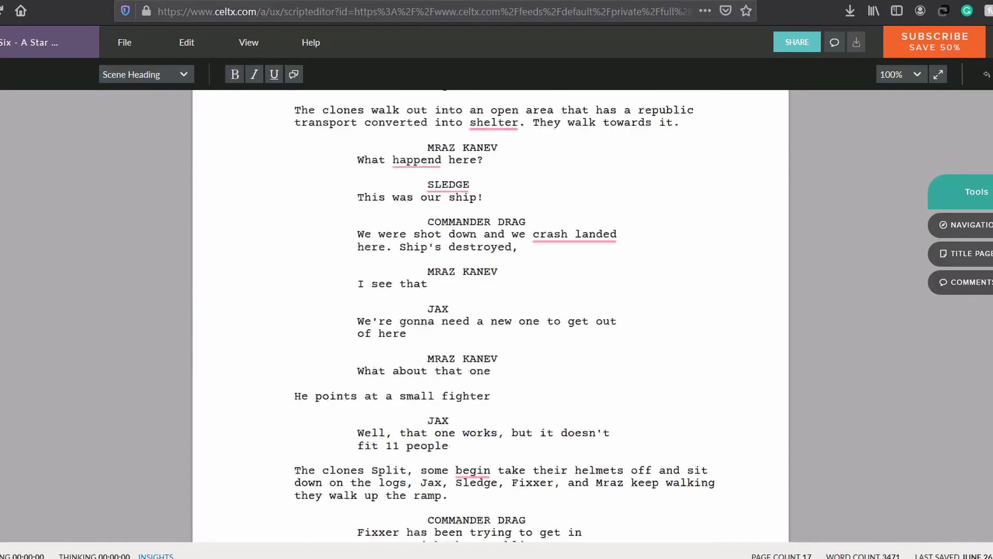
{"action": "scroll", "coordinate": [490, 315], "scroll_direction": "down", "scroll_amount": 10}
{"action": "scroll", "coordinate": [490, 316], "scroll_direction": "down", "scroll_amount": 10}
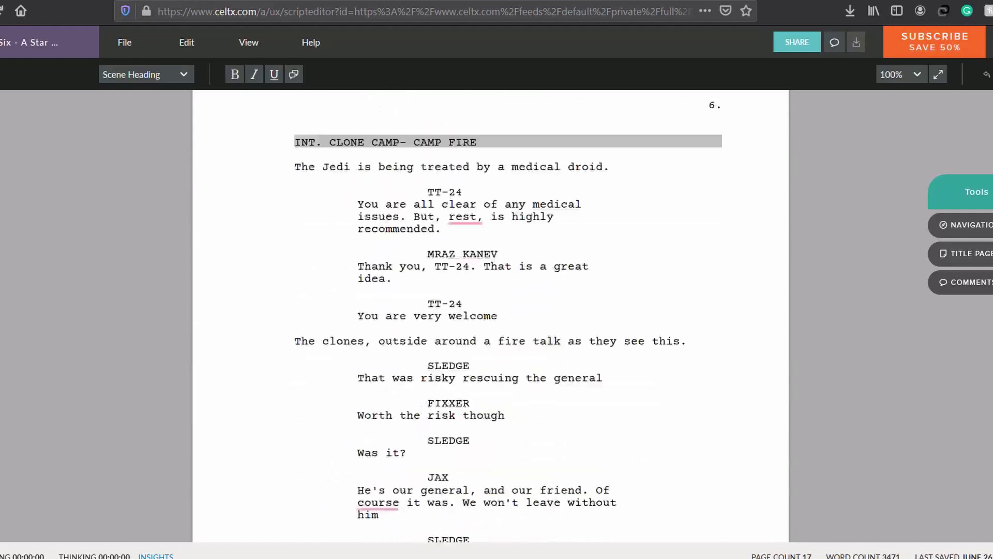
{"action": "scroll", "coordinate": [490, 316], "scroll_direction": "down", "scroll_amount": 20}
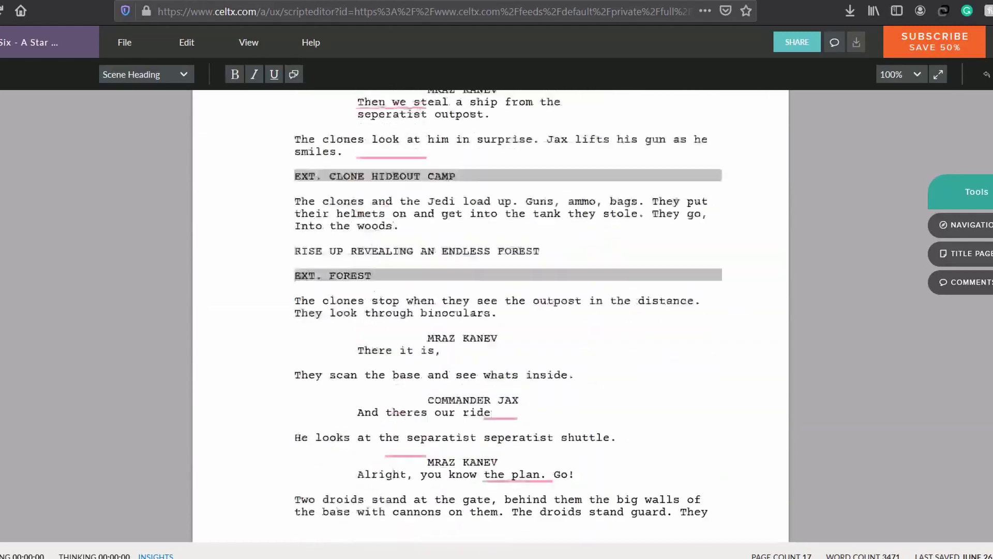
{"action": "scroll", "coordinate": [491, 315], "scroll_direction": "down", "scroll_amount": 20}
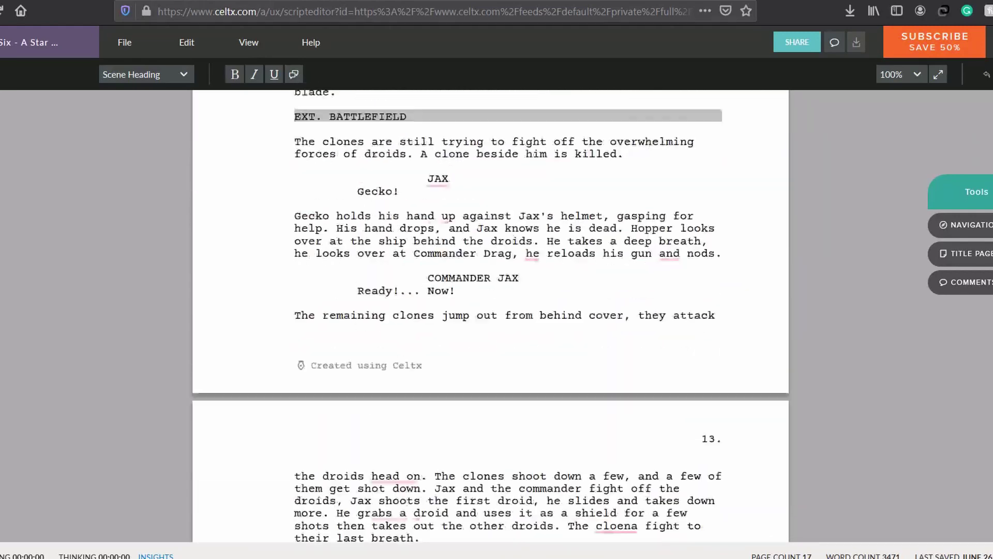
{"action": "scroll", "coordinate": [491, 315], "scroll_direction": "down", "scroll_amount": 20}
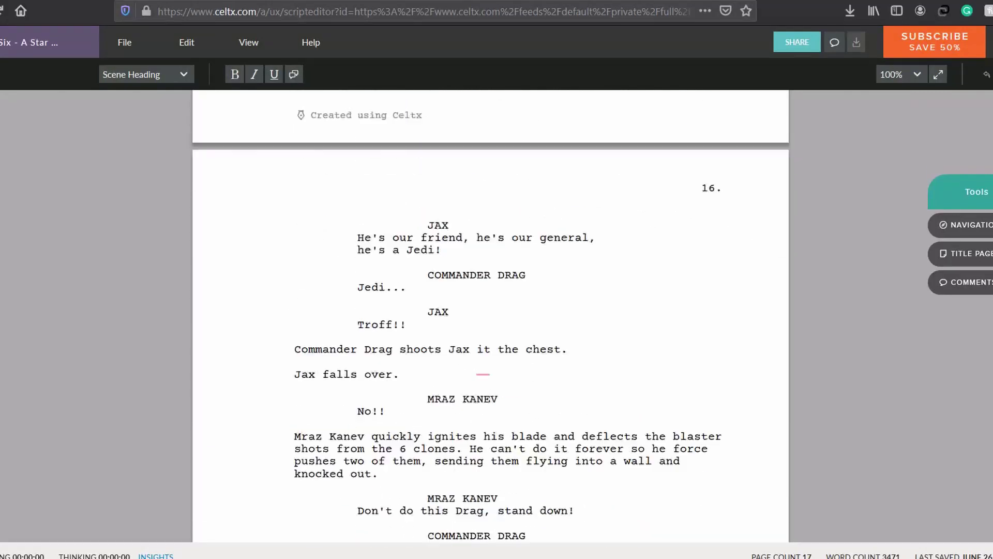
{"action": "scroll", "coordinate": [491, 316], "scroll_direction": "down", "scroll_amount": 20}
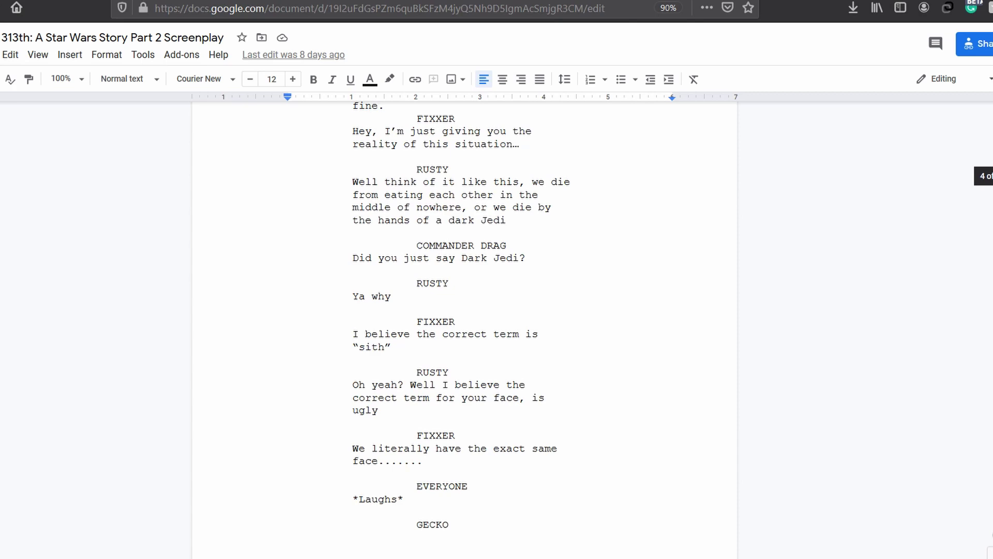
{"action": "scroll", "coordinate": [464, 331], "scroll_direction": "down", "scroll_amount": 3}
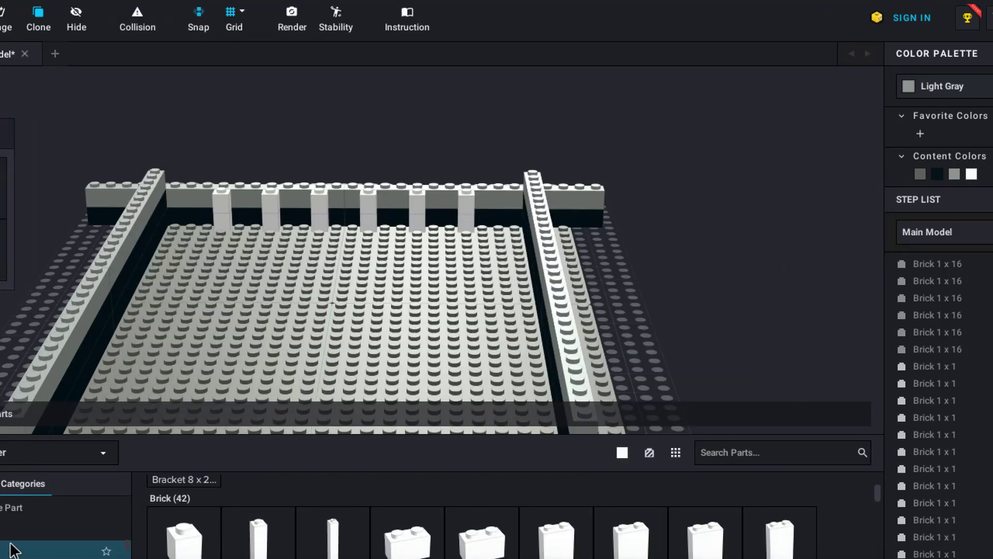
{"action": "left_click", "coordinate": [11, 549]}
{"action": "left_click", "coordinate": [12, 550]}
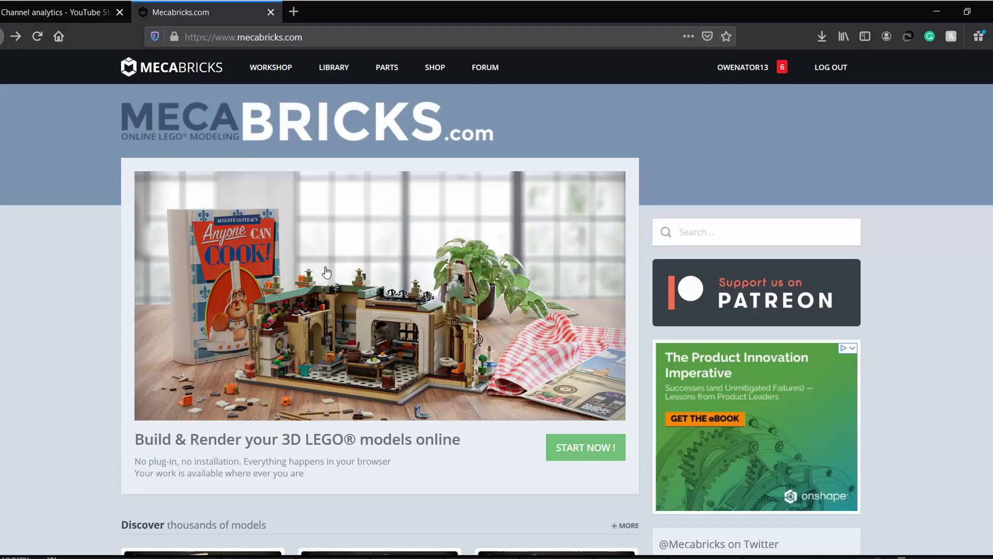
Scroll to the Door/Window parts and pick Glass for Window 1x1x1
{"action": "scroll", "coordinate": [330, 273], "scroll_direction": "down", "scroll_amount": 6}
{"action": "scroll", "coordinate": [333, 277], "scroll_direction": "up", "scroll_amount": 2}
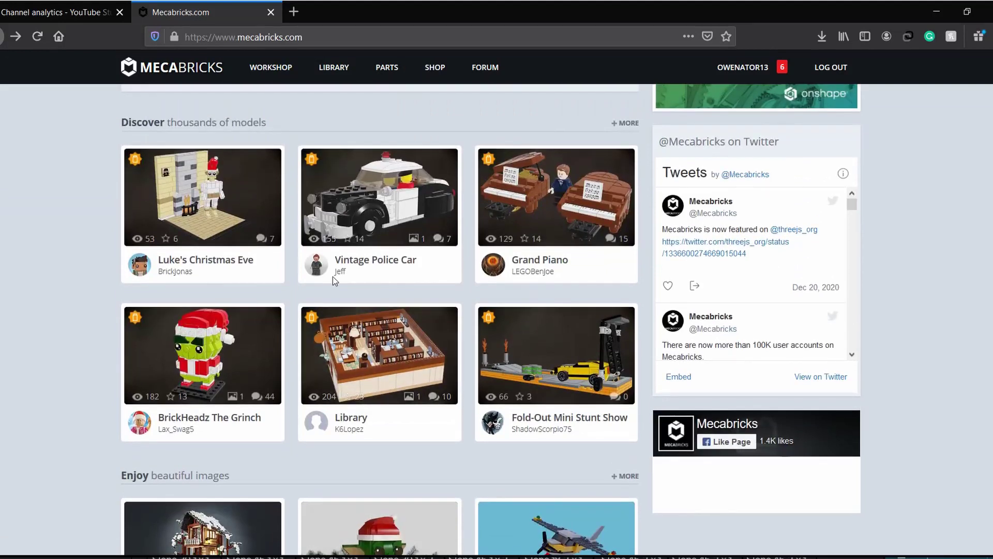
{"action": "scroll", "coordinate": [333, 277], "scroll_direction": "up", "scroll_amount": 6}
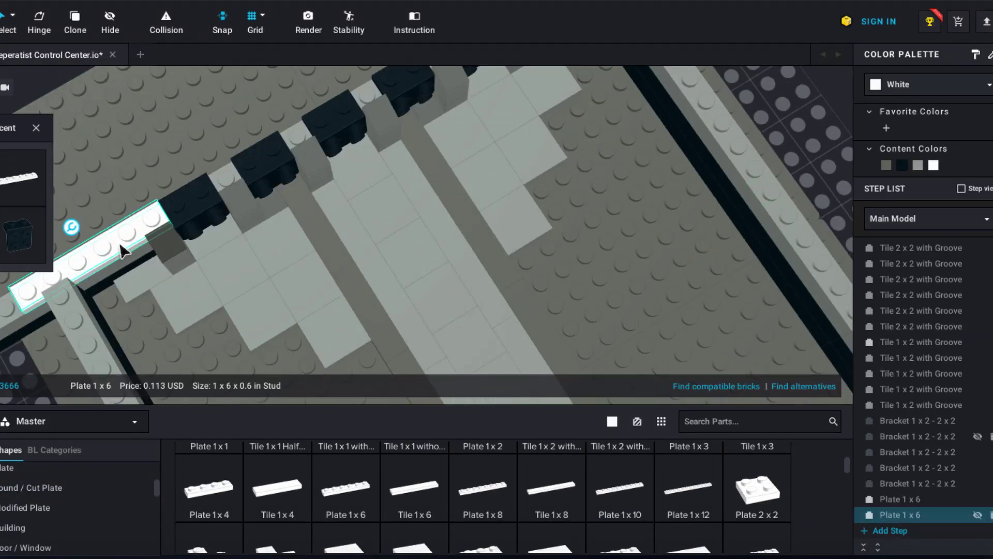
{"action": "scroll", "coordinate": [856, 215], "scroll_direction": "up", "scroll_amount": 3}
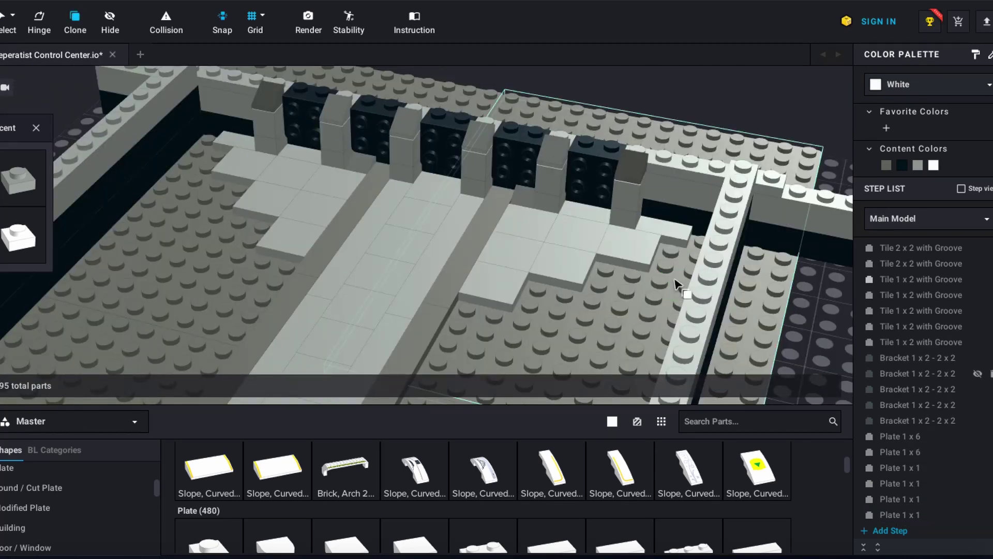
{"action": "scroll", "coordinate": [293, 477], "scroll_direction": "down", "scroll_amount": 10}
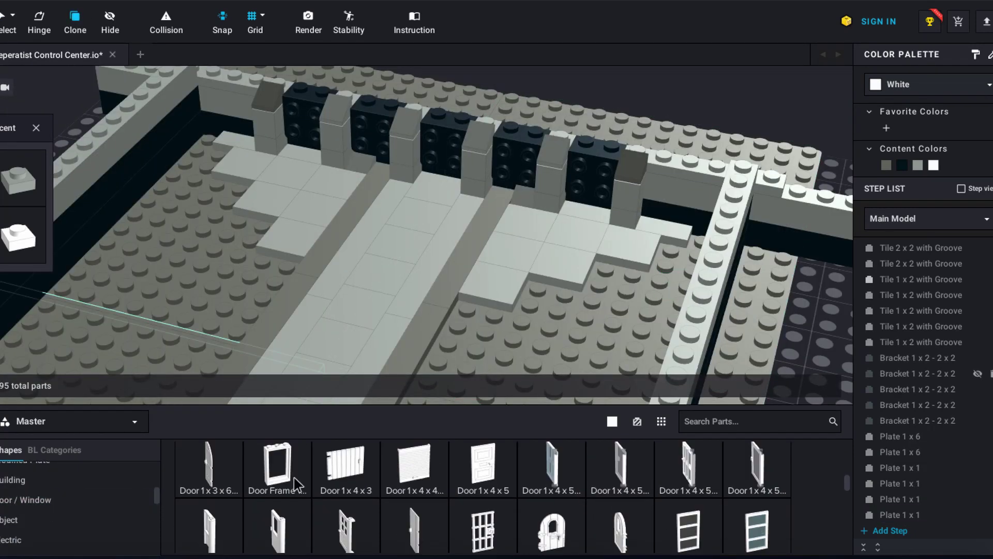
{"action": "left_click", "coordinate": [346, 519]}
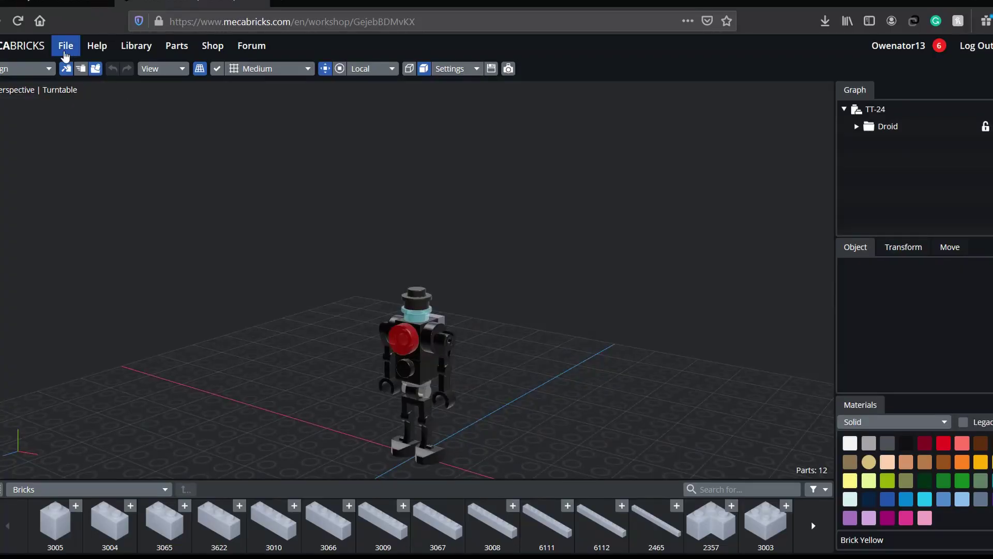
Export the TT-24 droid from Mecabricks in Blender Add-on (.zmbx) format
{"action": "left_click", "coordinate": [65, 56]}
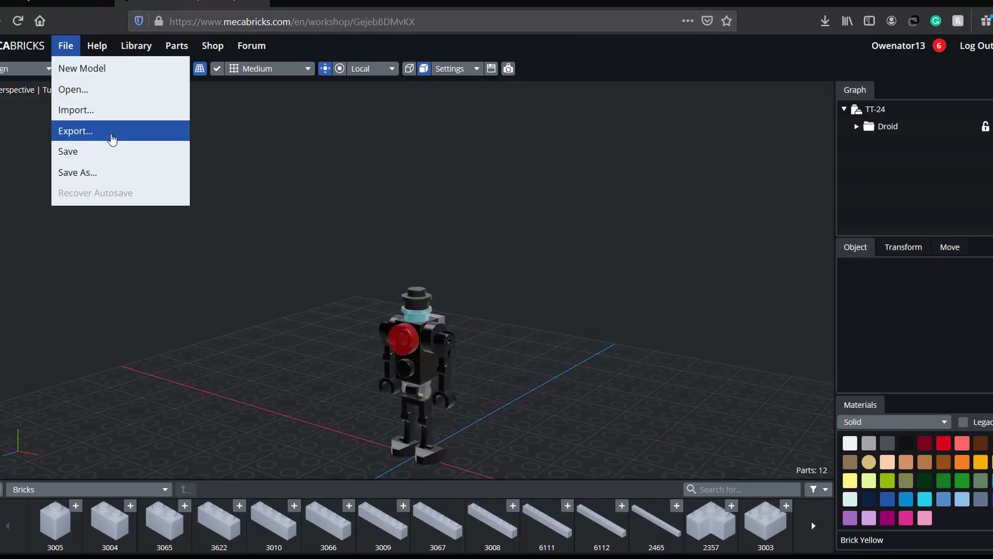
{"action": "left_click", "coordinate": [113, 139]}
{"action": "left_click", "coordinate": [516, 192]}
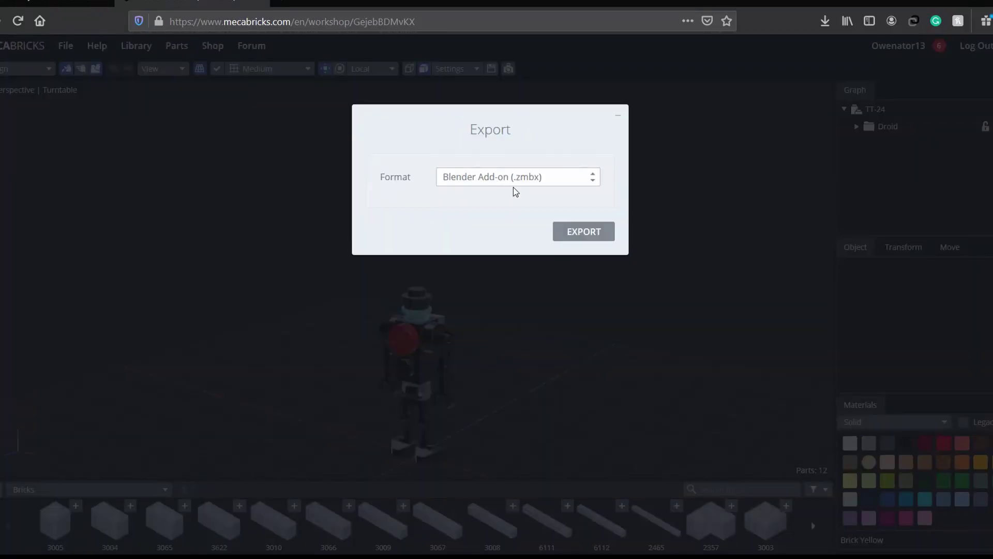
{"action": "left_click", "coordinate": [581, 232]}
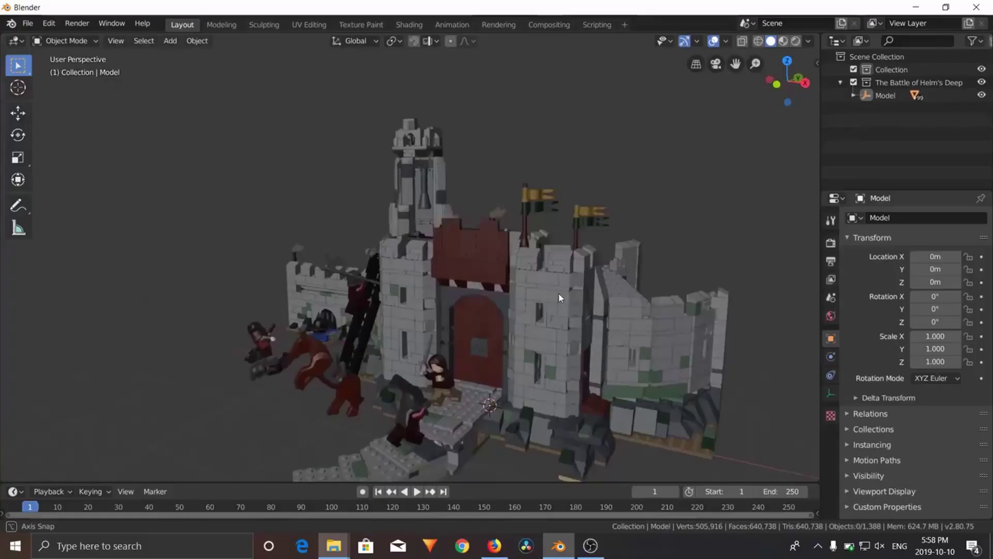
{"action": "middle_click_drag", "start_coordinate": [561, 295], "coordinate": [591, 291]}
{"action": "scroll", "coordinate": [584, 289], "scroll_direction": "up", "scroll_amount": 2}
{"action": "scroll", "coordinate": [573, 280], "scroll_direction": "down", "scroll_amount": 8}
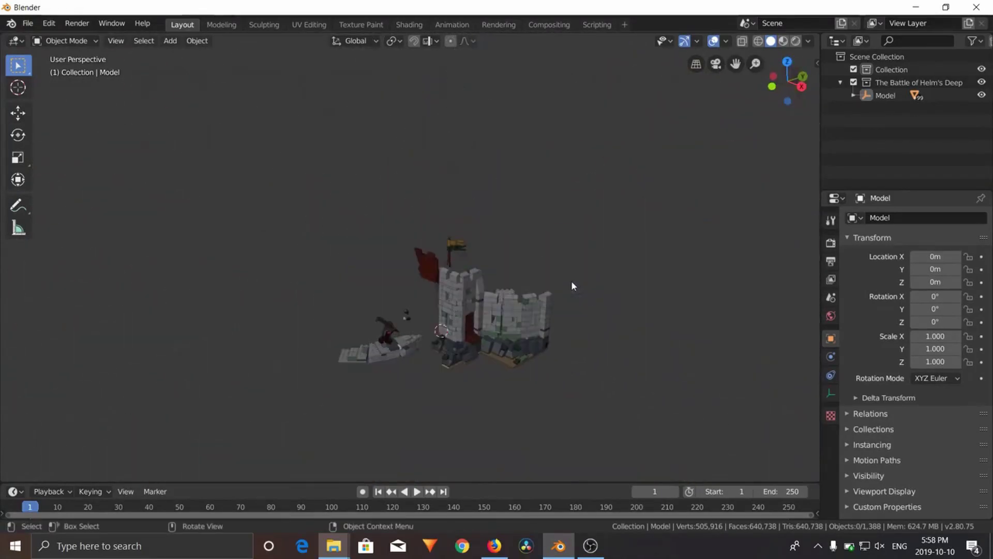
{"action": "scroll", "coordinate": [570, 285], "scroll_direction": "up", "scroll_amount": 10}
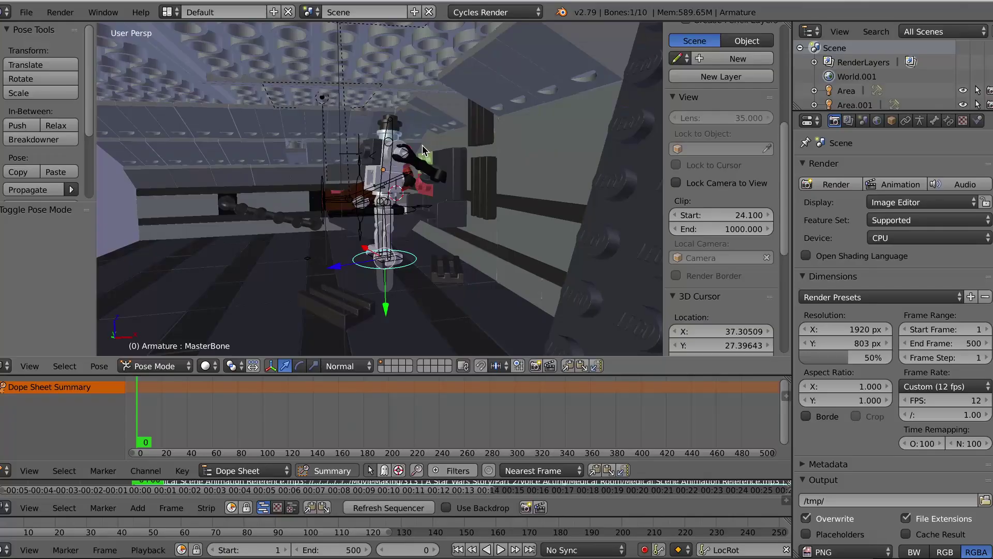
{"action": "scroll", "coordinate": [423, 145], "scroll_direction": "up", "scroll_amount": 5}
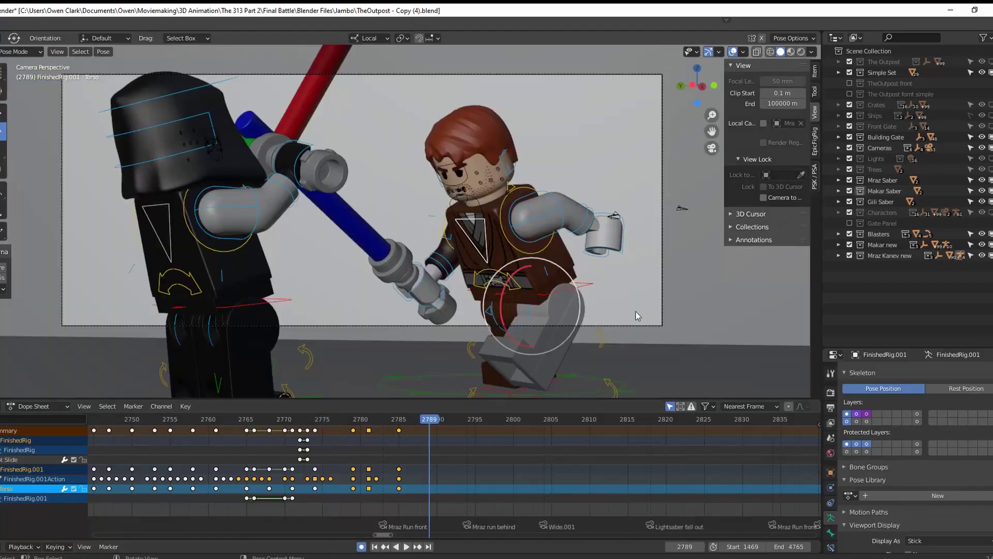
Reposition the character's body control bone on frames around 2770 of the duel
{"action": "left_click", "coordinate": [571, 319]}
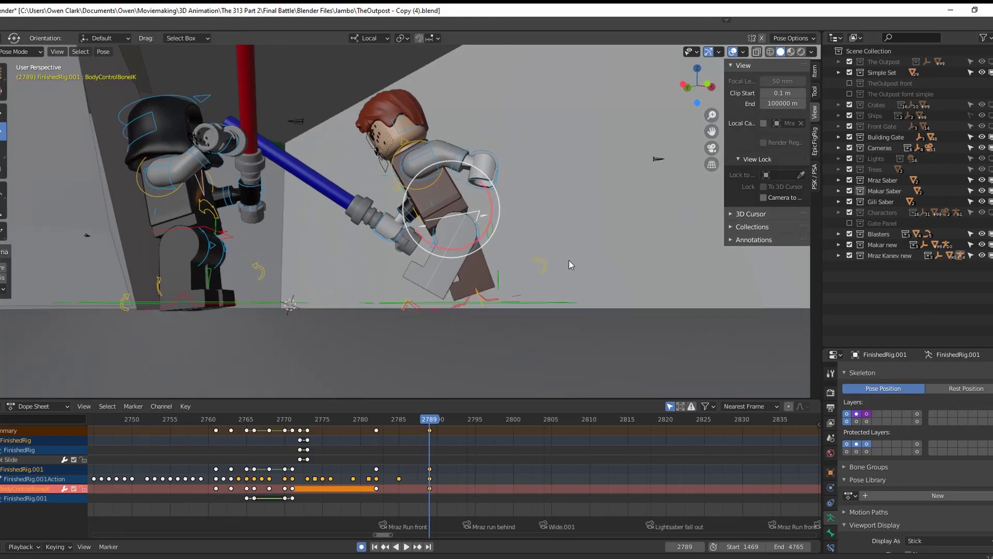
{"action": "key", "text": "g"}
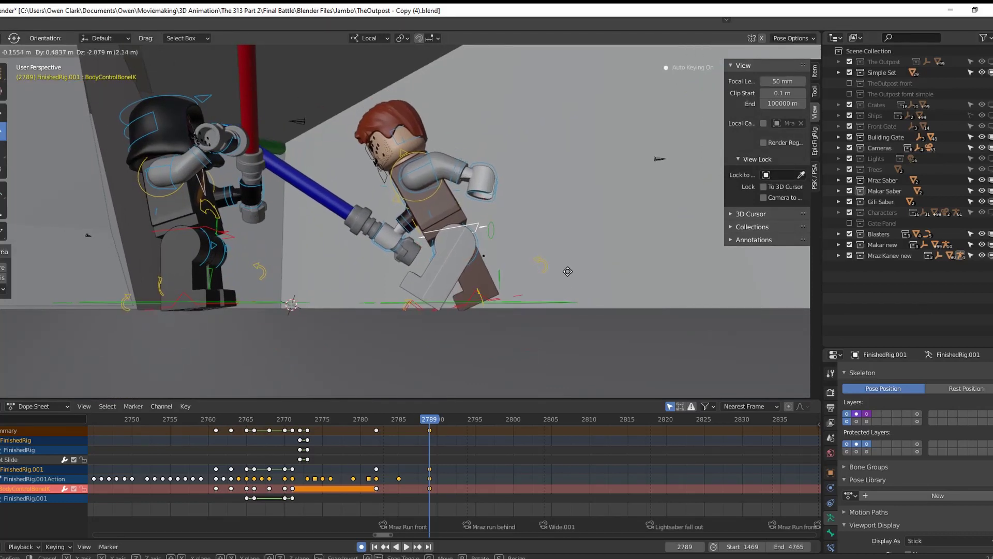
{"action": "left_click_drag", "start_coordinate": [429, 431], "coordinate": [284, 430]}
{"action": "key", "text": "Down"}
{"action": "key", "text": "Down"}
{"action": "key", "text": "Down"}
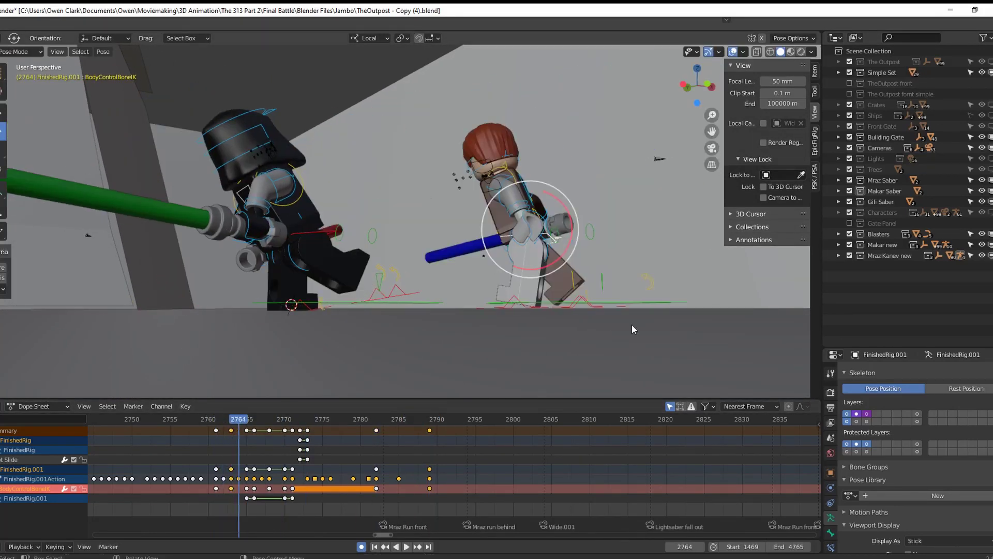
{"action": "key", "text": "g"}
{"action": "left_click", "coordinate": [615, 317]}
{"action": "key", "text": "Right"}
{"action": "key", "text": "Right"}
{"action": "key", "text": "Right"}
{"action": "key", "text": "g"}
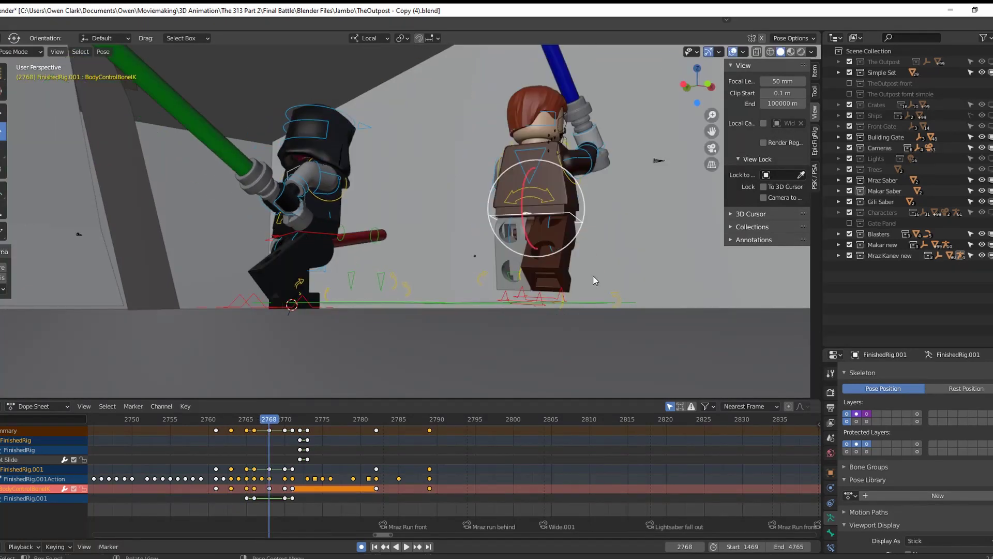
{"action": "left_click", "coordinate": [590, 294]}
{"action": "key", "text": "Right"}
{"action": "key", "text": "Right"}
{"action": "key", "text": "Right"}
{"action": "key", "text": "Right"}
{"action": "key", "text": "Right"}
{"action": "key", "text": "Right"}
{"action": "key", "text": "Right"}
{"action": "key", "text": "Right"}
{"action": "key", "text": "Right"}
{"action": "key", "text": "Right"}
{"action": "key", "text": "Right"}
{"action": "key", "text": "Right"}
{"action": "key", "text": "Right"}
{"action": "key", "text": "Right"}
{"action": "key", "text": "Right"}
{"action": "key", "text": "Right"}
{"action": "key", "text": "Right"}
{"action": "key", "text": "Right"}
{"action": "key", "text": "Right"}
{"action": "key", "text": "Right"}
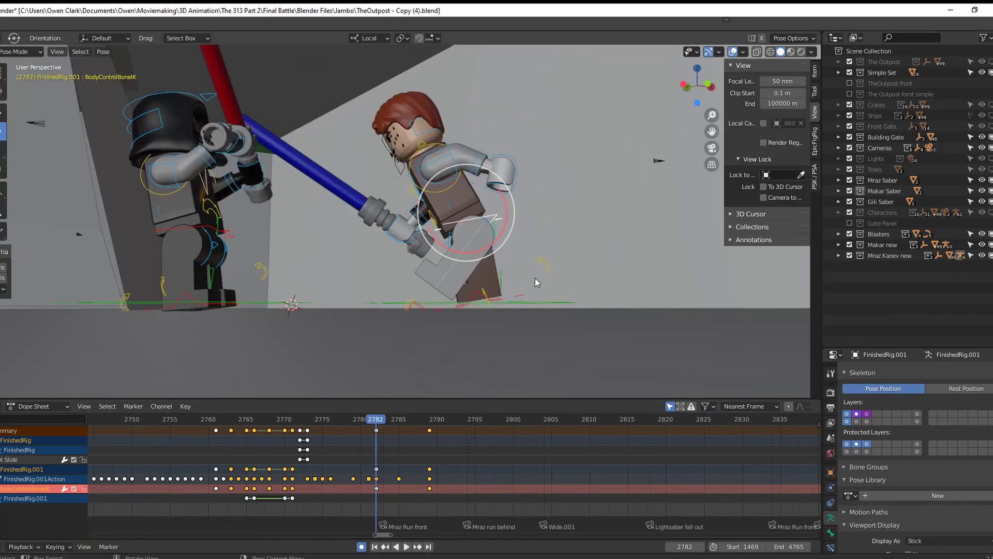
{"action": "key", "text": "KP_0"}
Shift the torso bone's keys one frame earlier and key a new torso pose at frame 2789
{"action": "left_click", "coordinate": [481, 231]}
{"action": "key", "text": "Right"}
{"action": "key", "text": "Right"}
{"action": "key", "text": "Right"}
{"action": "key", "text": "Right"}
{"action": "key", "text": "Right"}
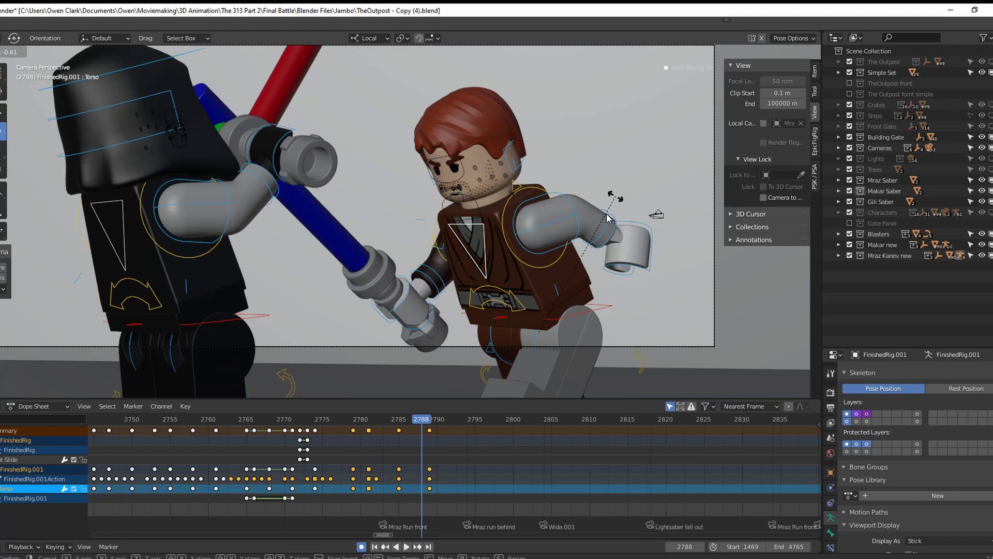
{"action": "key", "text": "g"}
{"action": "left_click", "coordinate": [418, 430]}
{"action": "left_click_drag", "start_coordinate": [393, 419], "coordinate": [430, 419]}
{"action": "right_click", "coordinate": [413, 489]}
{"action": "key", "text": "Escape"}
{"action": "key", "text": "Right"}
{"action": "key", "text": "Right"}
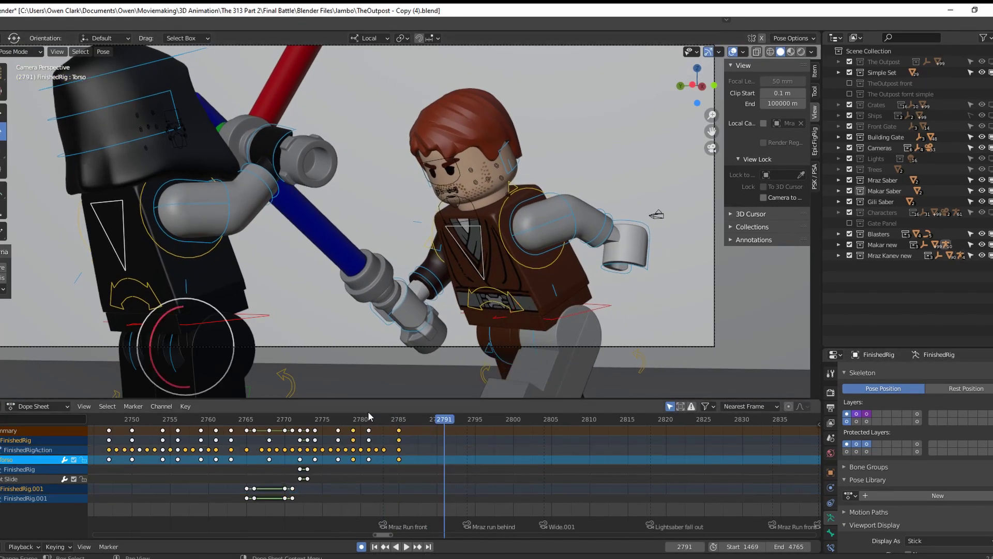
{"action": "key", "text": "Down"}
{"action": "key", "text": "Right"}
{"action": "key", "text": "Right"}
{"action": "key", "text": "Right"}
{"action": "key", "text": "Right"}
{"action": "key", "text": "i"}
{"action": "key", "text": "Right"}
{"action": "key", "text": "Right"}
{"action": "key", "text": "Right"}
{"action": "key", "text": "Right"}
{"action": "key", "text": "Right"}
{"action": "key", "text": "Right"}
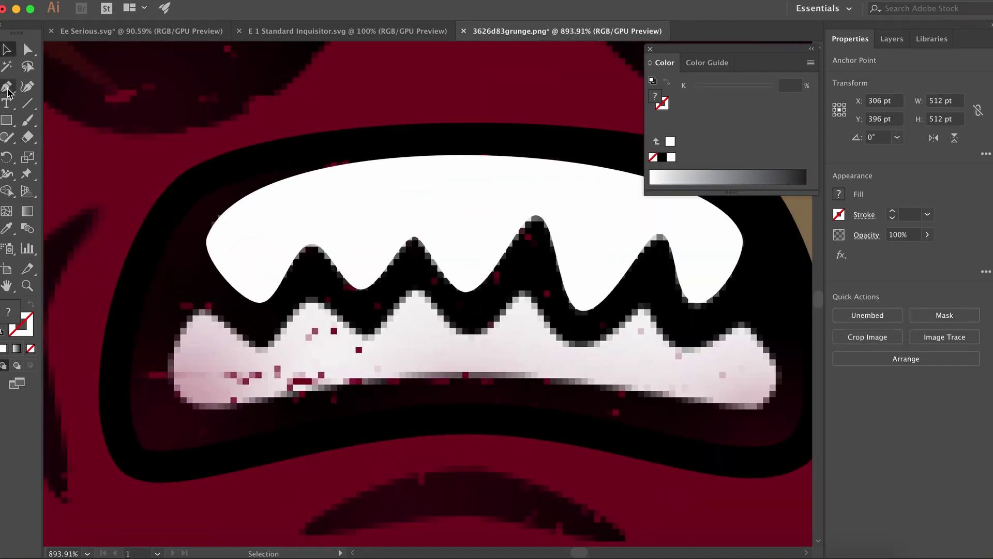
View the second and third MecaFace product pictures on its web page
{"action": "left_click", "coordinate": [7, 87]}
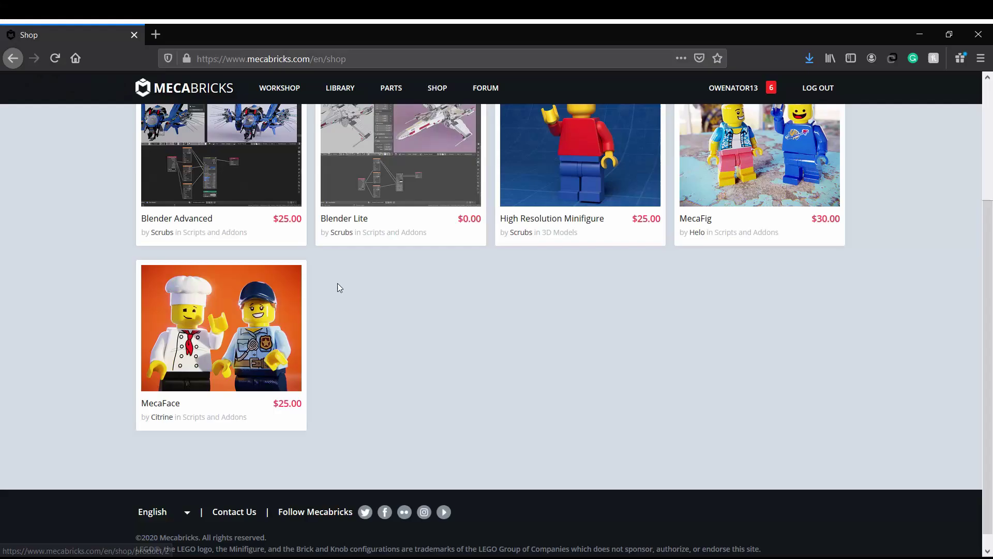
{"action": "scroll", "coordinate": [337, 284], "scroll_direction": "down", "scroll_amount": 1}
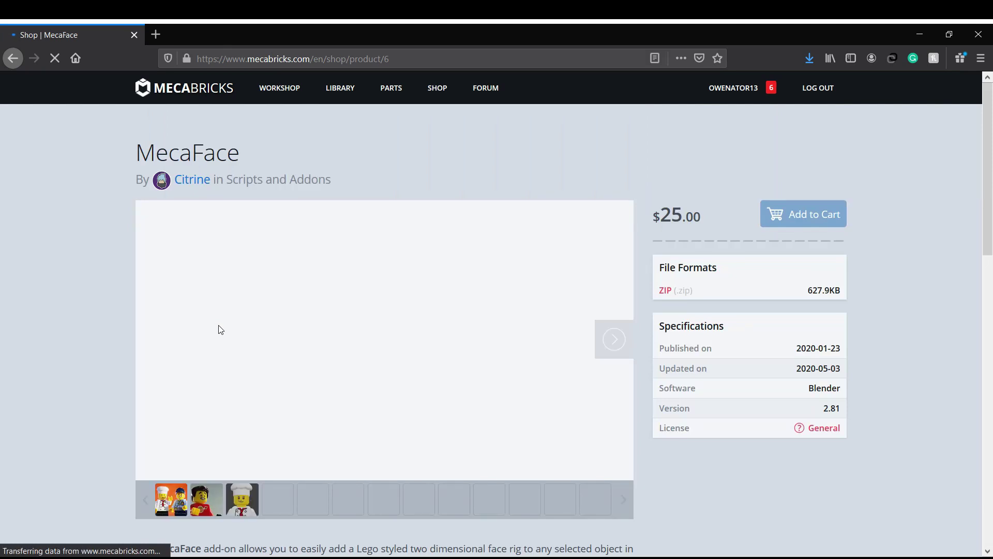
{"action": "scroll", "coordinate": [479, 281], "scroll_direction": "down", "scroll_amount": 3}
{"action": "scroll", "coordinate": [242, 446], "scroll_direction": "up", "scroll_amount": 2}
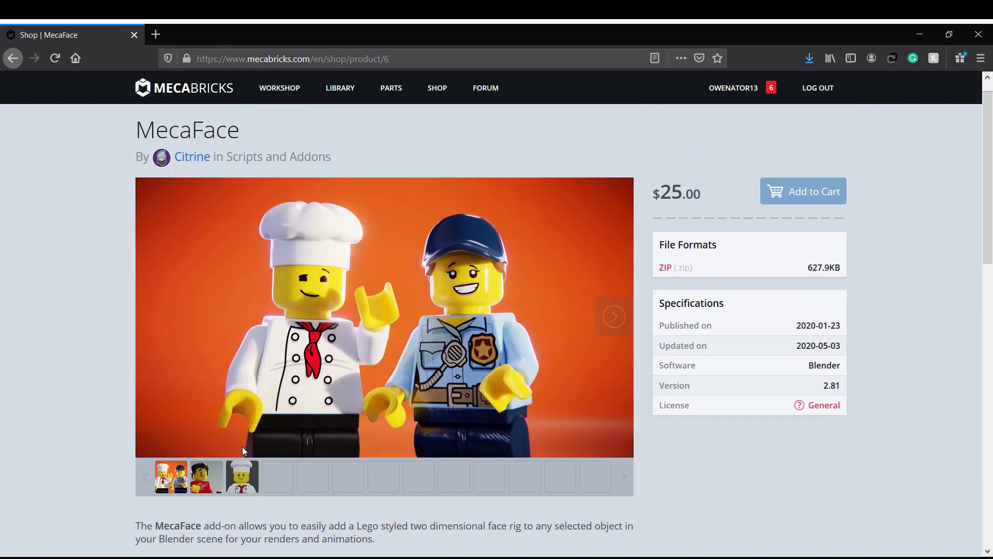
{"action": "left_click", "coordinate": [213, 474]}
{"action": "left_click", "coordinate": [239, 481]}
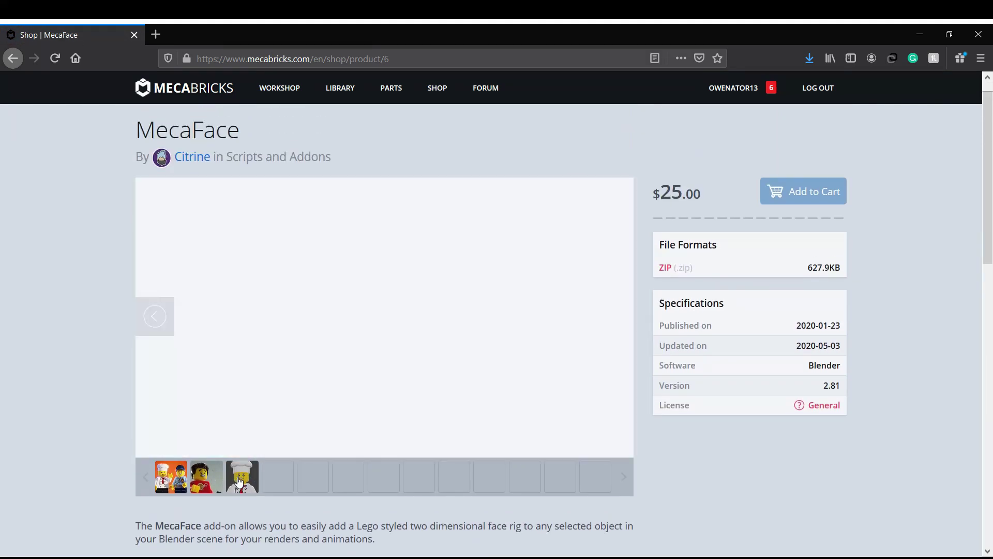
{"action": "scroll", "coordinate": [350, 289], "scroll_direction": "down", "scroll_amount": 6}
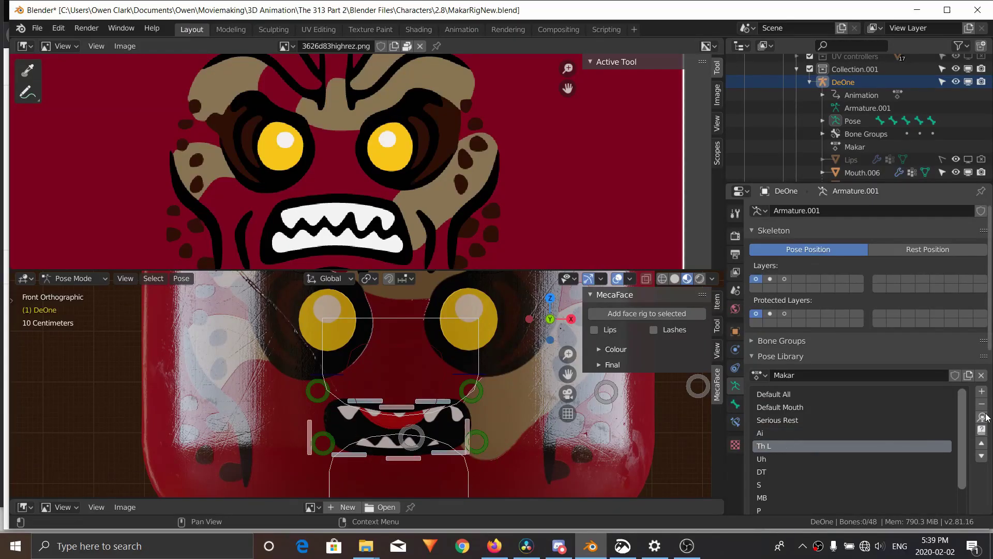
Apply the MB mouth pose and scale the lower left and upper right mouth corners
{"action": "left_click", "coordinate": [817, 497]}
{"action": "scroll", "coordinate": [830, 478], "scroll_direction": "down", "scroll_amount": 4}
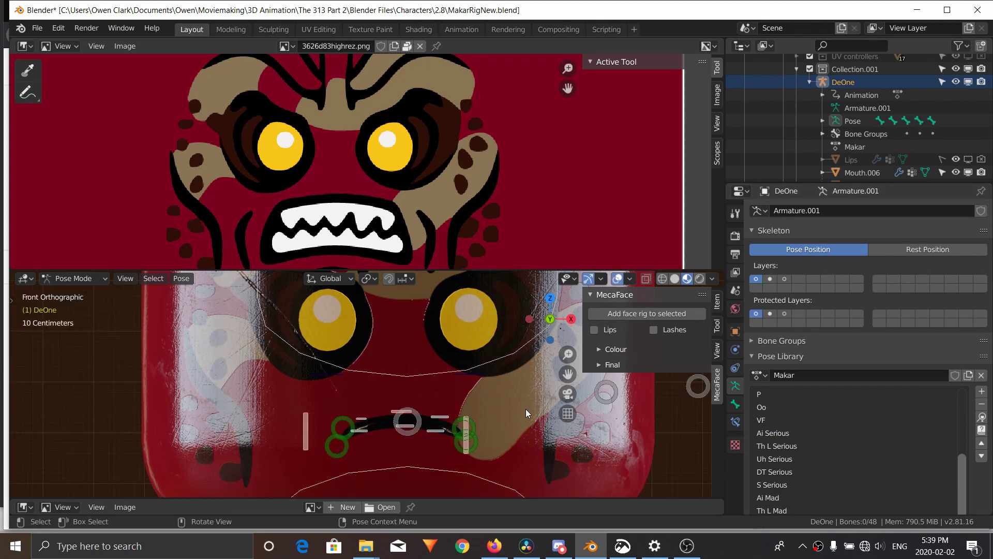
{"action": "middle_click_drag", "start_coordinate": [526, 409], "coordinate": [445, 427]}
{"action": "left_click", "coordinate": [393, 430]}
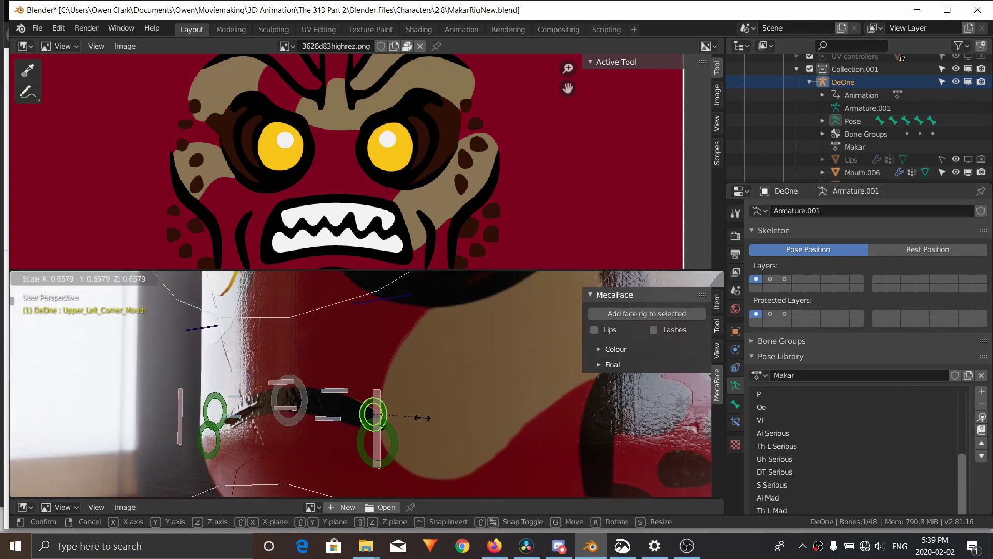
{"action": "key", "text": "s"}
{"action": "left_click", "coordinate": [392, 438]}
{"action": "left_click", "coordinate": [215, 410]}
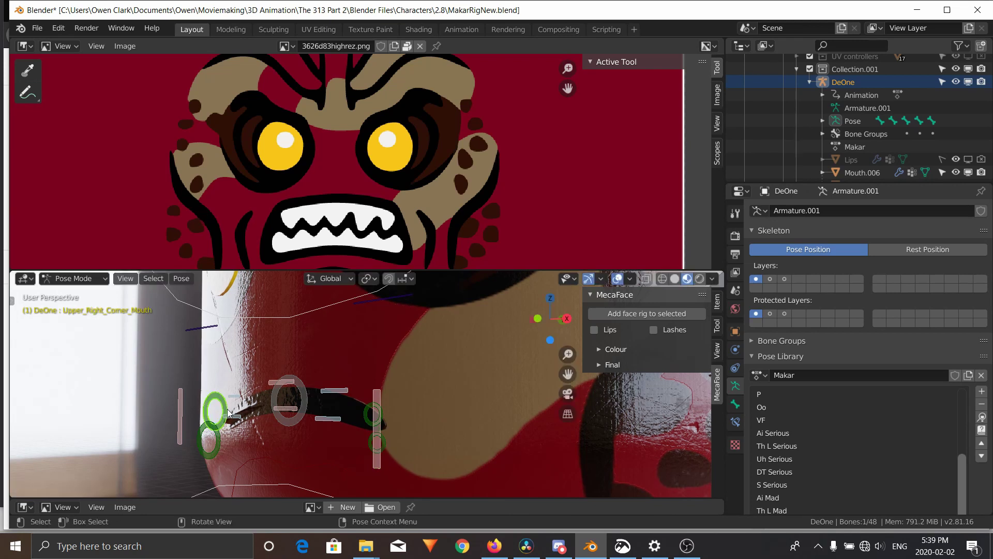
{"action": "key", "text": "s"}
{"action": "left_click", "coordinate": [180, 450]}
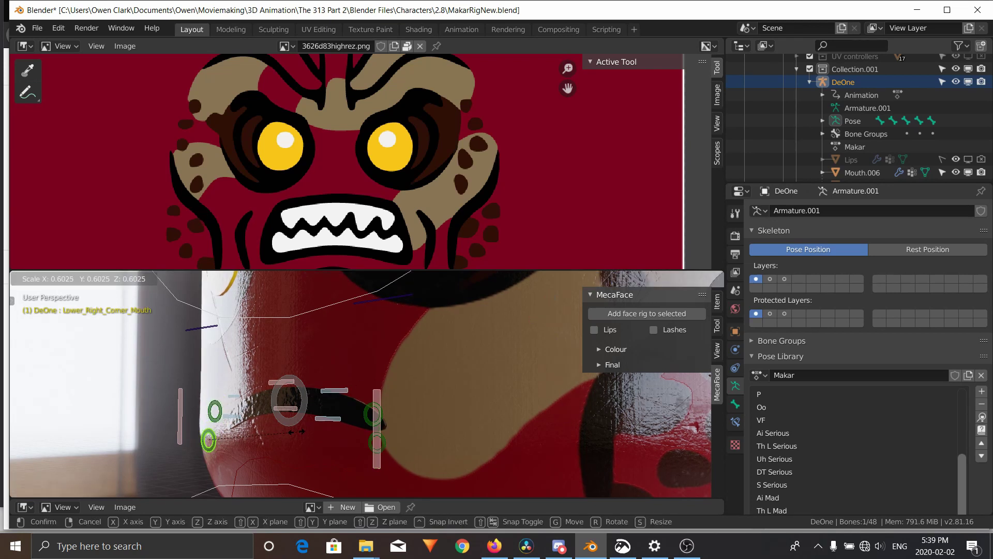
{"action": "key", "text": "a"}
{"action": "left_click", "coordinate": [981, 391]}
{"action": "left_click", "coordinate": [832, 248]}
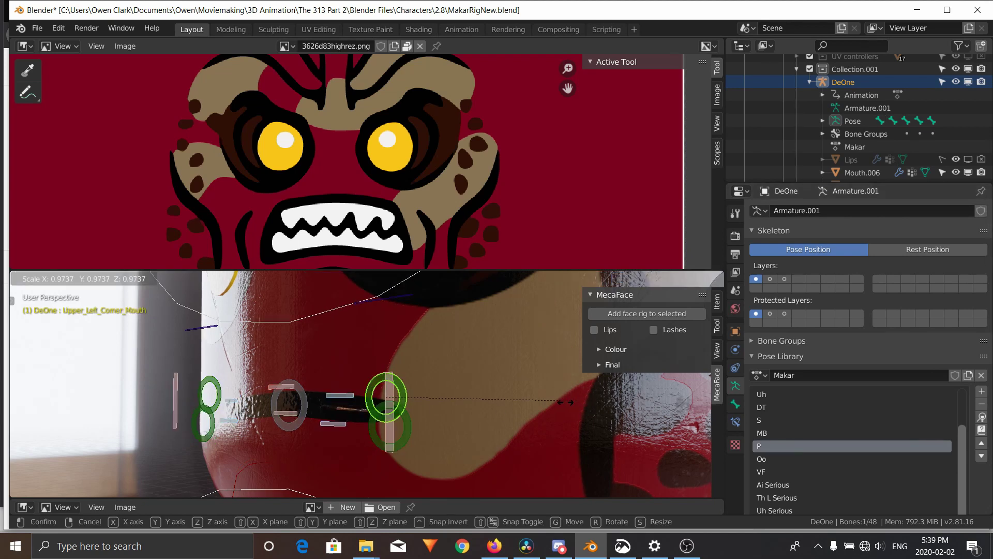
Shrink the right mouth corners and overwrite the P library pose with the closed-lips shape
{"action": "left_click", "coordinate": [210, 393]}
{"action": "key", "text": "s"}
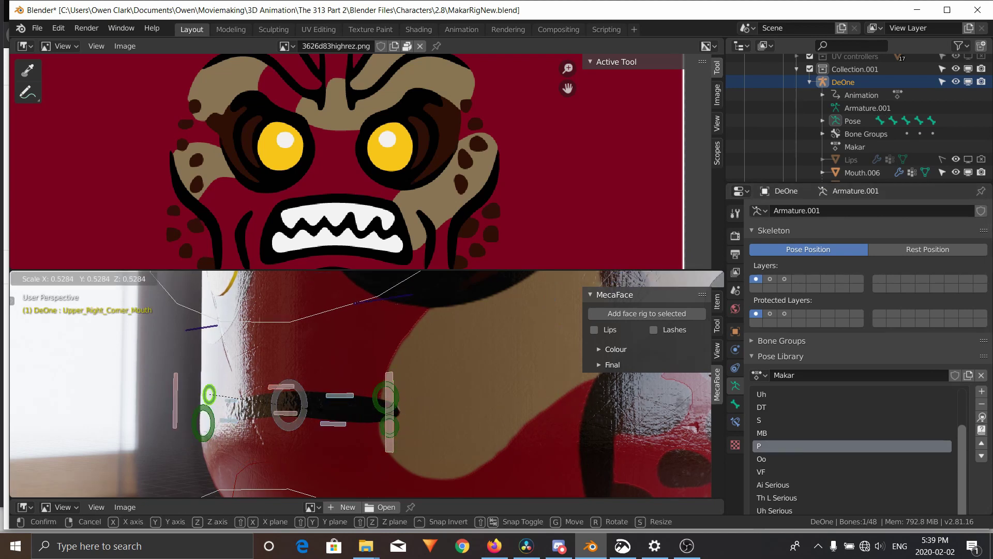
{"action": "left_click", "coordinate": [310, 414]}
{"action": "left_click", "coordinate": [203, 424]}
{"action": "key", "text": "s"}
{"action": "left_click", "coordinate": [411, 398]}
{"action": "middle_click_drag", "start_coordinate": [549, 420], "coordinate": [382, 418]}
{"action": "left_click", "coordinate": [981, 391]}
{"action": "mouse_move", "coordinate": [979, 393]}
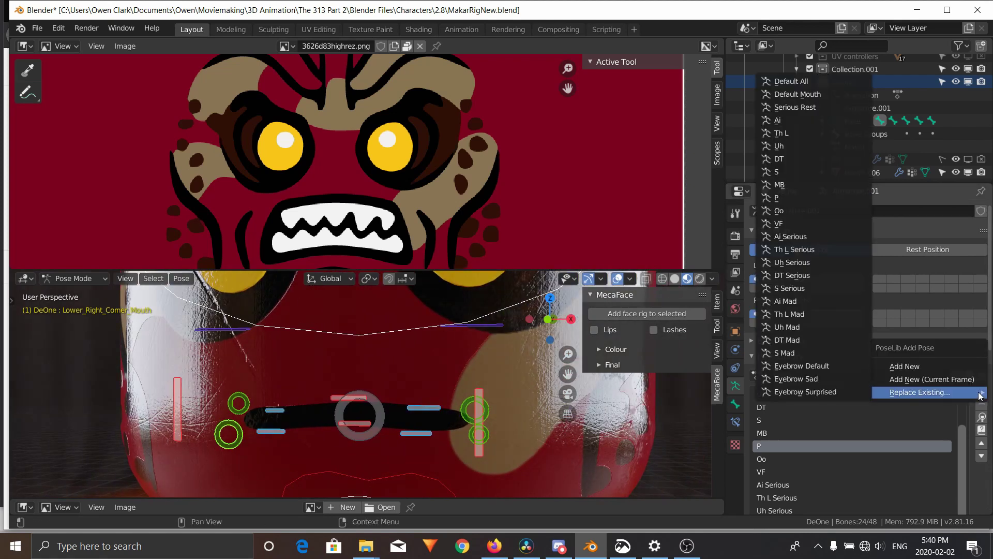
{"action": "left_click", "coordinate": [800, 201]}
{"action": "left_click", "coordinate": [549, 318]}
{"action": "mouse_move", "coordinate": [549, 319]}
{"action": "left_mouse_down"}
{"action": "mouse_move", "coordinate": [473, 361]}
{"action": "mouse_move", "coordinate": [547, 325]}
{"action": "left_mouse_up"}
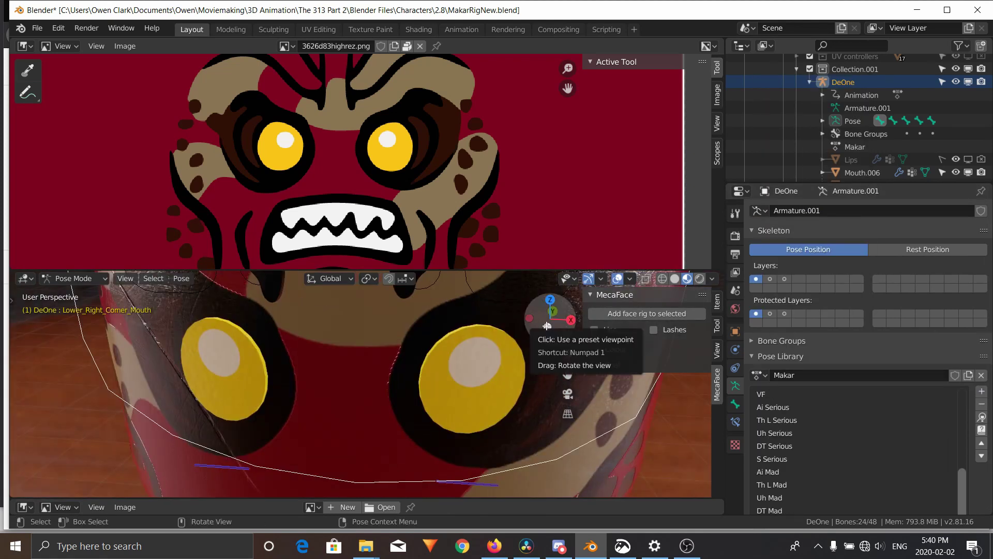
{"action": "left_click", "coordinate": [547, 326]}
{"action": "scroll", "coordinate": [383, 402], "scroll_direction": "down", "scroll_amount": 3}
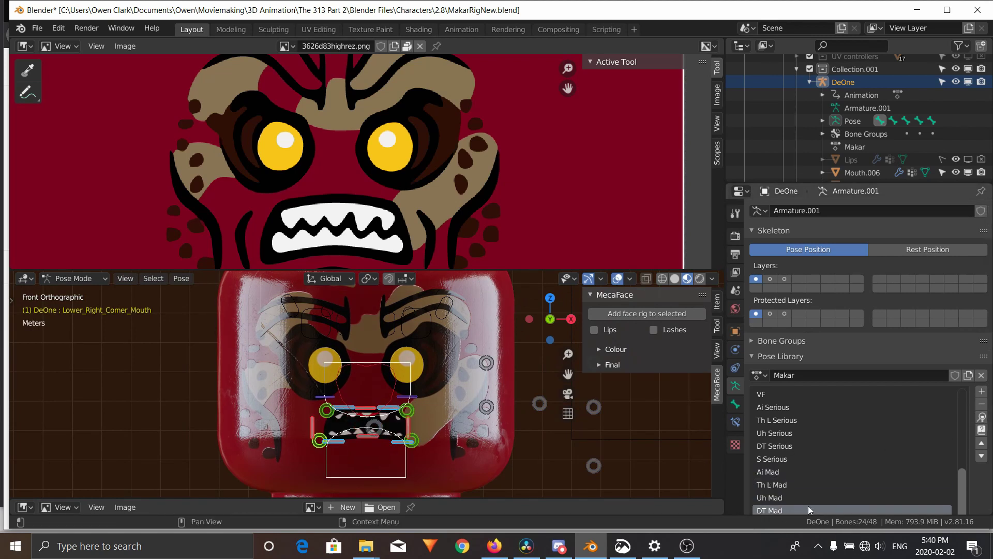
Play the clone troopers' outpost animation and stop at frame 1671
{"action": "scroll", "coordinate": [963, 285], "scroll_direction": "down", "scroll_amount": 5}
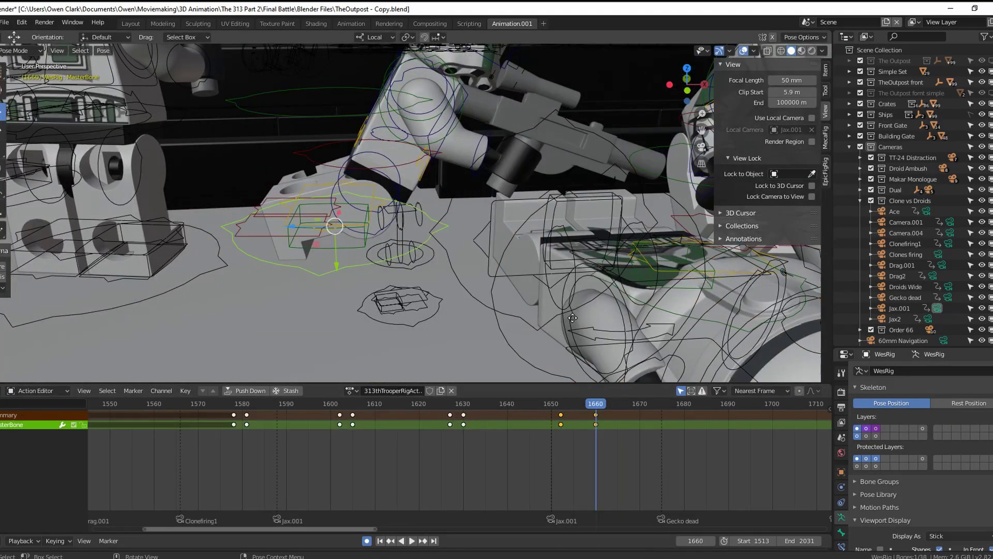
{"action": "key", "text": "space"}
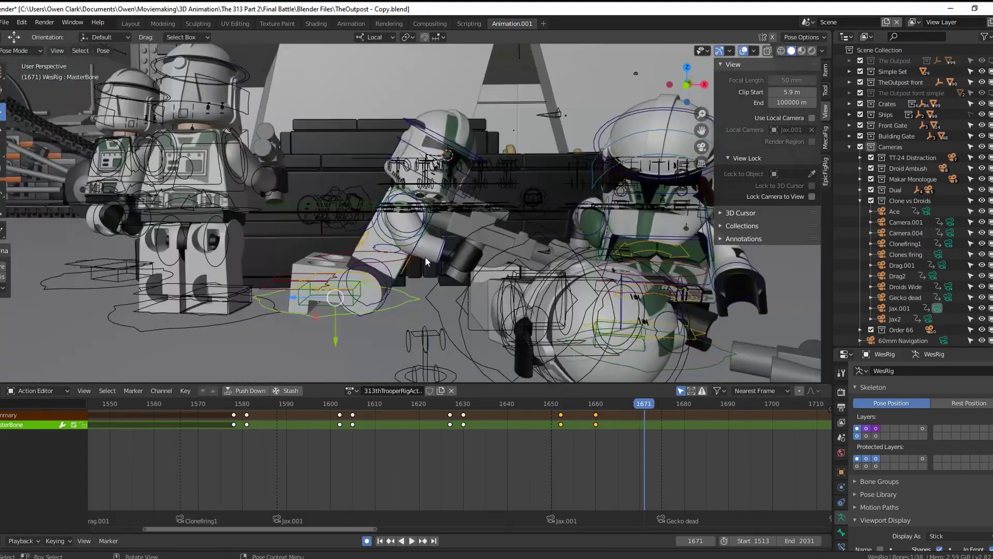
{"action": "left_click", "coordinate": [424, 256]}
{"action": "key", "text": "space"}
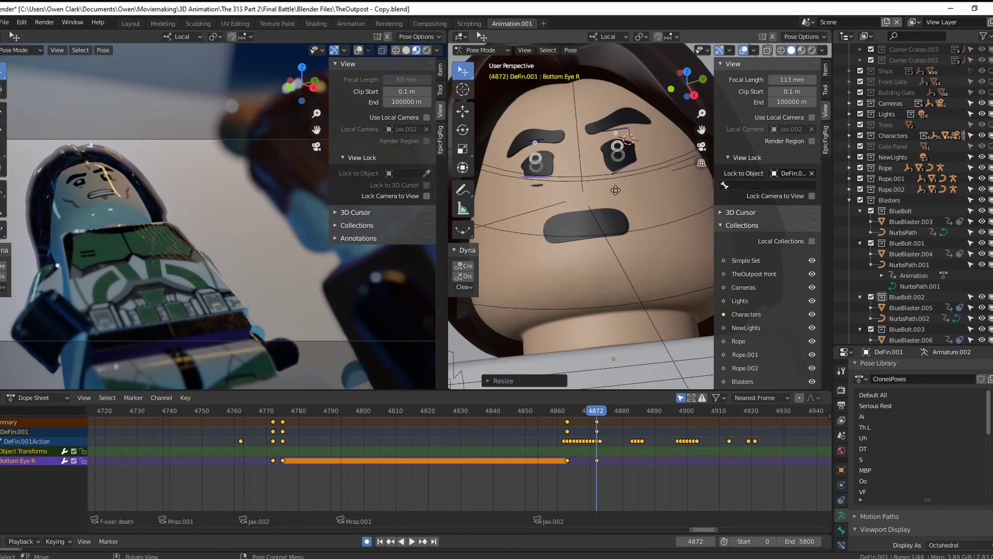
Resize Bottom Eye L and lower the Top Eye R and L bones at frame 4869
{"action": "left_click", "coordinate": [619, 177]}
{"action": "left_click", "coordinate": [619, 177]}
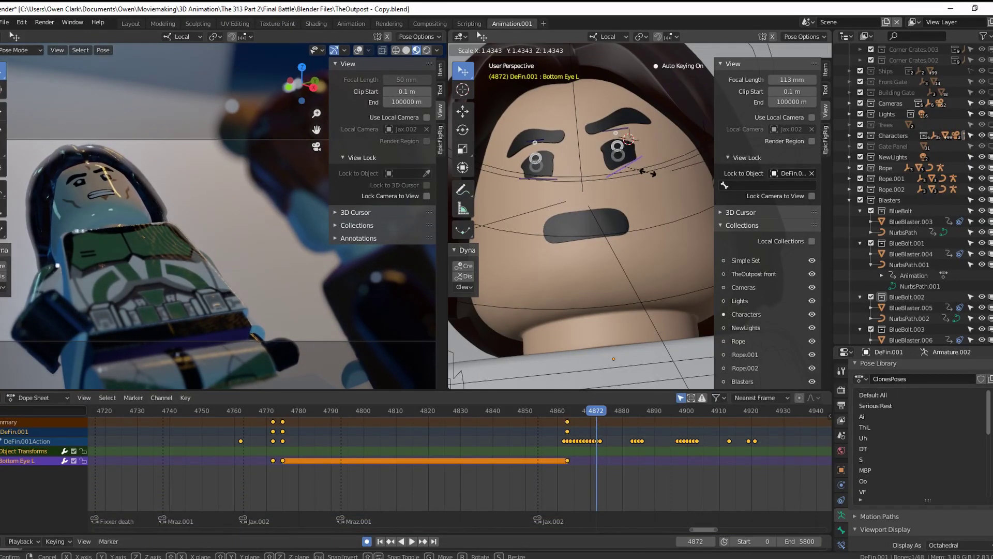
{"action": "left_click_drag", "start_coordinate": [579, 410], "coordinate": [625, 410]}
{"action": "left_click", "coordinate": [586, 410]}
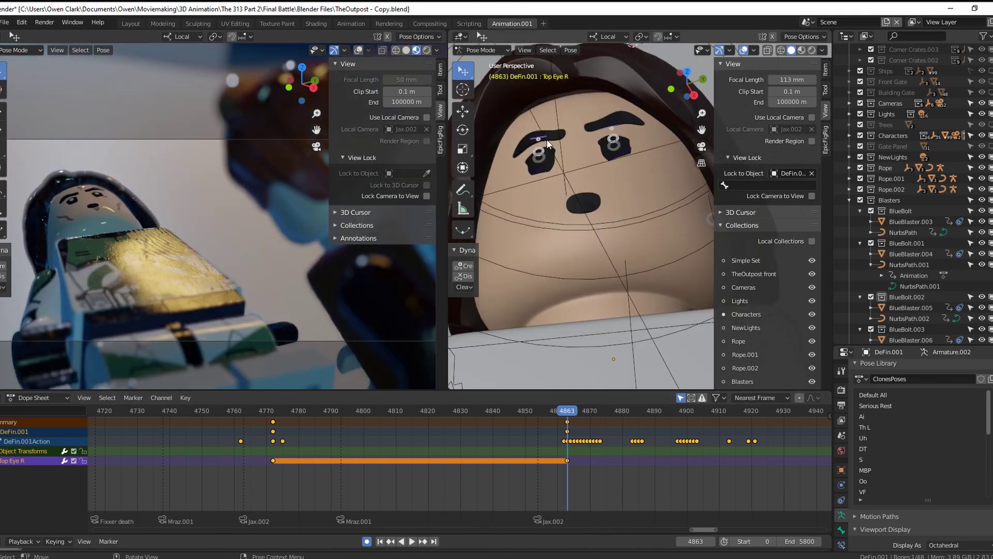
{"action": "left_click", "coordinate": [617, 136]}
{"action": "key", "text": "g"}
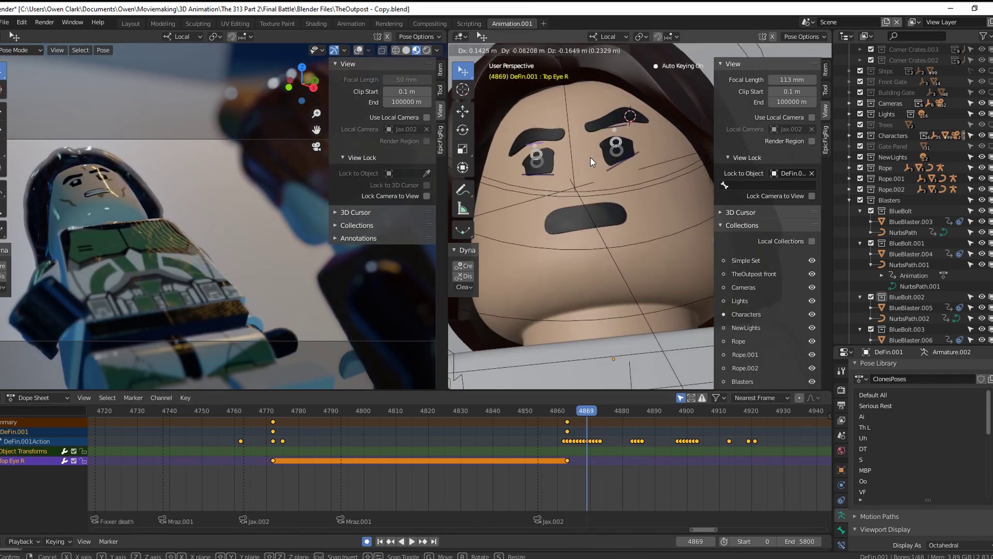
{"action": "left_click", "coordinate": [591, 157]}
{"action": "left_click", "coordinate": [615, 134]}
{"action": "scroll", "coordinate": [606, 207], "scroll_direction": "down", "scroll_amount": 20, "text": "alt"}
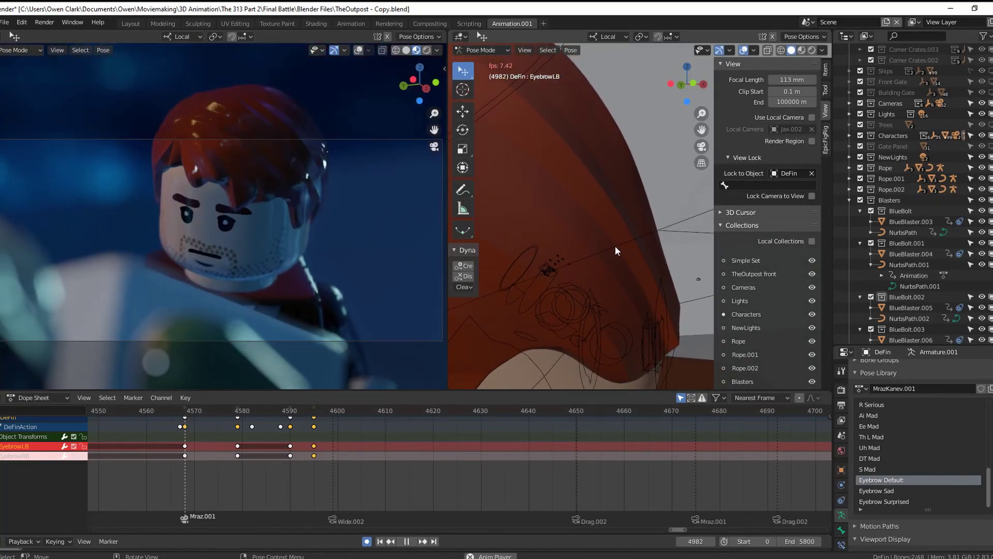
Shift the eyebrow keyframes slightly earlier and play the shot from frame 5023 to 5532
{"action": "key", "text": "space"}
{"action": "key", "text": "a"}
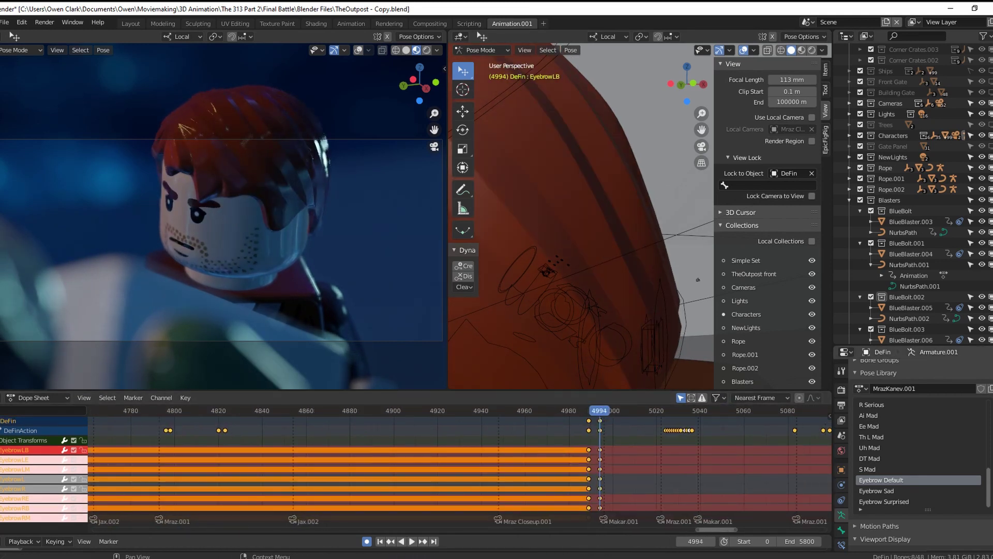
{"action": "left_click_drag", "start_coordinate": [589, 450], "coordinate": [582, 449]}
{"action": "mouse_move", "coordinate": [600, 410]}
{"action": "left_mouse_down"}
{"action": "mouse_move", "coordinate": [616, 410]}
{"action": "mouse_move", "coordinate": [601, 415]}
{"action": "left_mouse_up"}
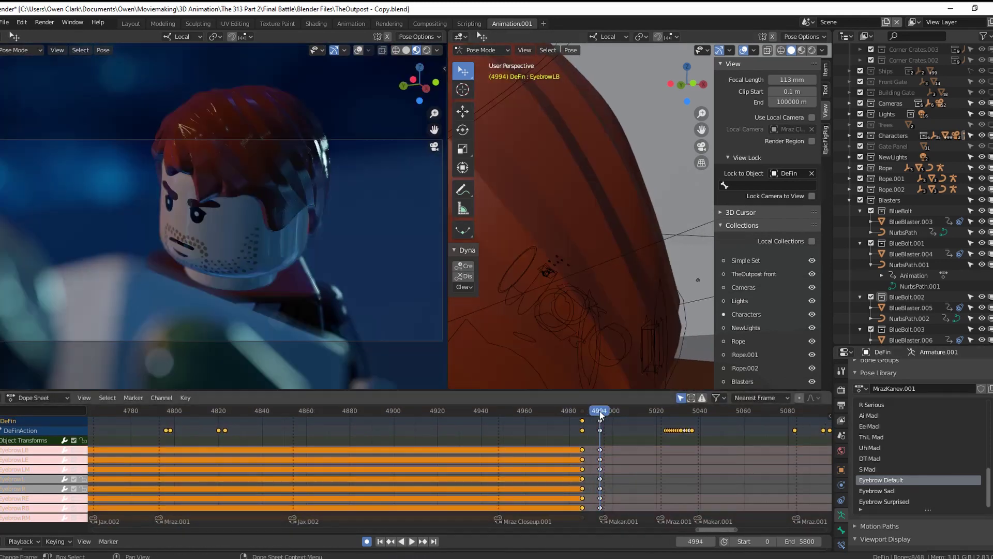
{"action": "key", "text": "Up"}
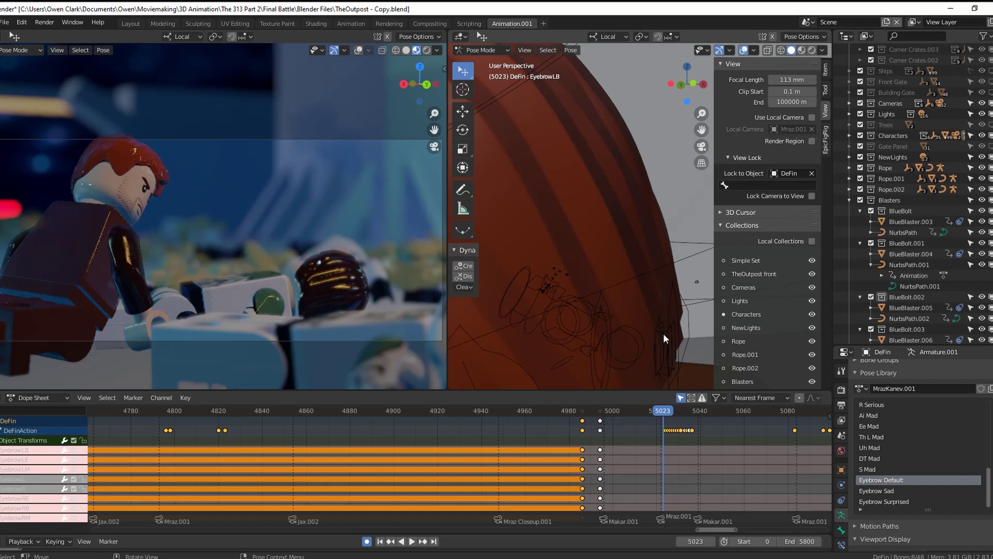
{"action": "key", "text": "space"}
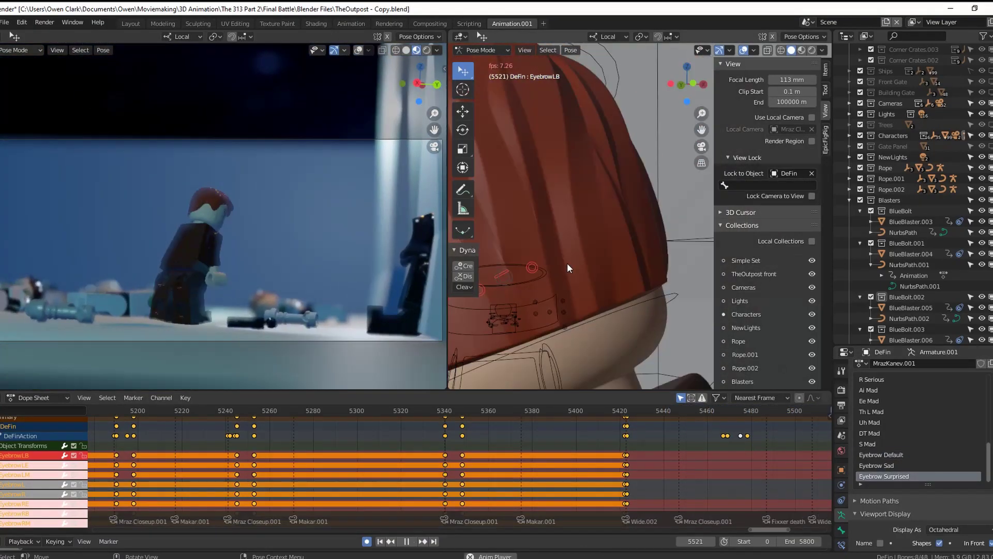
{"action": "key", "text": "space"}
Rotate the left eyebrow, key LocRotScale on all bones at frame 5250, and shift the keys later
{"action": "middle_click_drag", "start_coordinate": [672, 243], "coordinate": [466, 243]}
{"action": "left_click", "coordinate": [640, 206]}
{"action": "key", "text": "Up"}
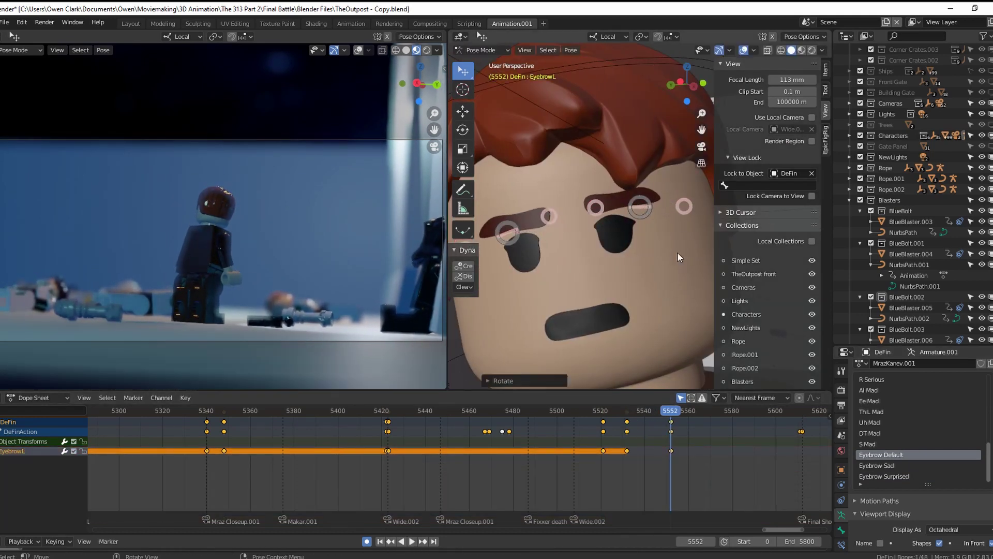
{"action": "key", "text": "Up"}
{"action": "key", "text": "alt+a"}
{"action": "key", "text": "Home"}
{"action": "scroll", "coordinate": [884, 467], "scroll_direction": "up", "scroll_amount": 5}
{"action": "key", "text": "Down"}
{"action": "key", "text": "Down"}
{"action": "key", "text": "Down"}
{"action": "key", "text": "Down"}
{"action": "key", "text": "Down"}
{"action": "key", "text": "Down"}
{"action": "key", "text": "Down"}
{"action": "key", "text": "Down"}
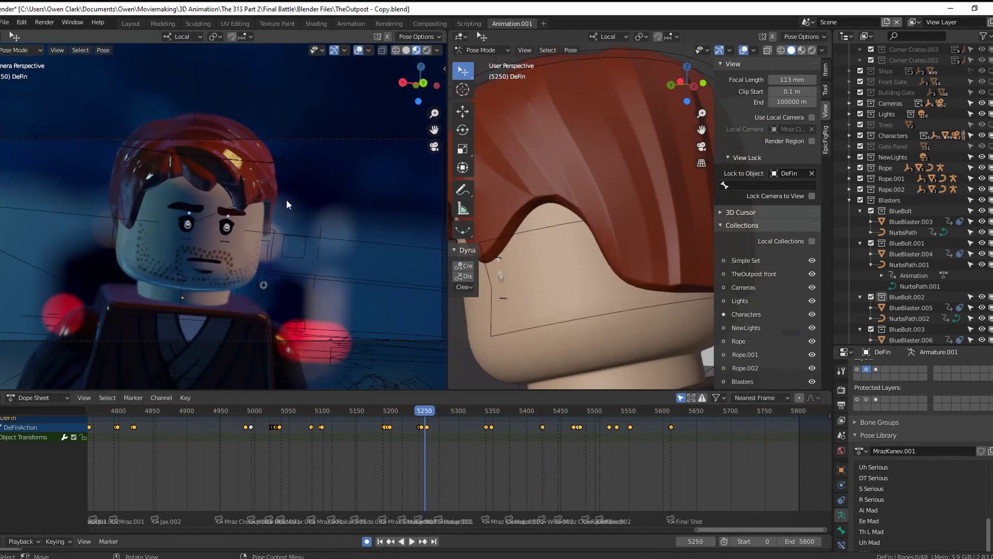
{"action": "key", "text": "a"}
{"action": "key", "text": "i"}
{"action": "key", "text": "Up"}
{"action": "key", "text": "g"}
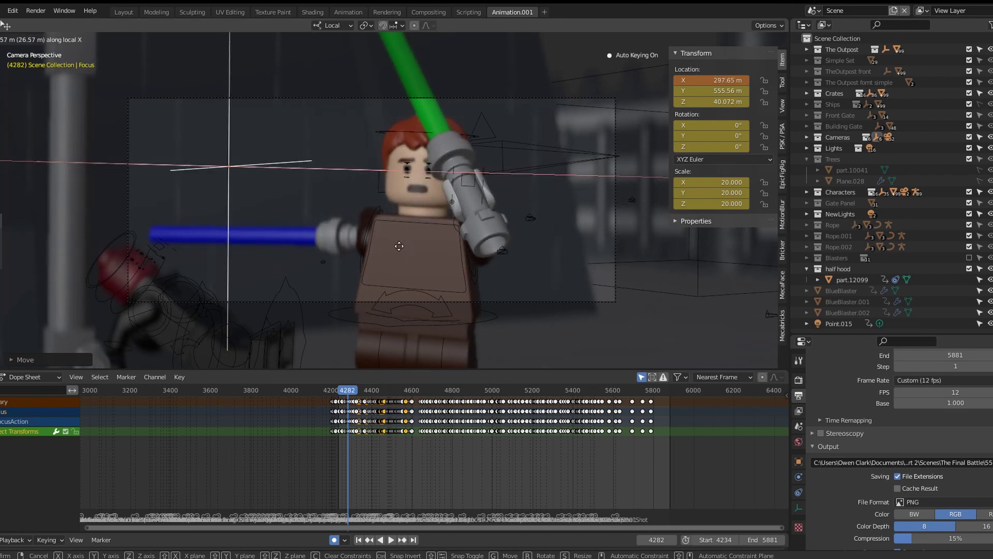
Place the Focus empty at X 324.22 m as the depth-of-field focus and play from frame 4282
{"action": "left_click", "coordinate": [503, 260]}
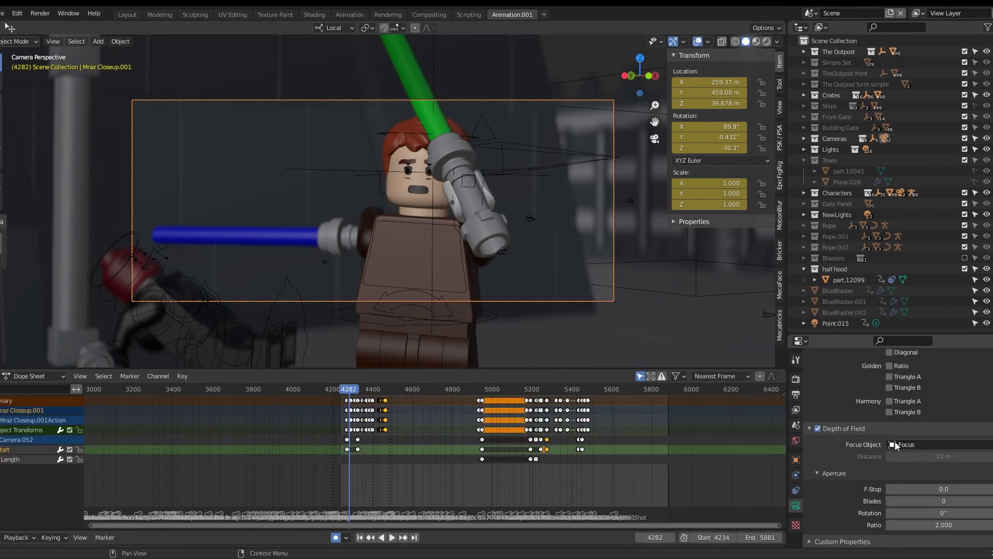
{"action": "left_click", "coordinate": [896, 445]}
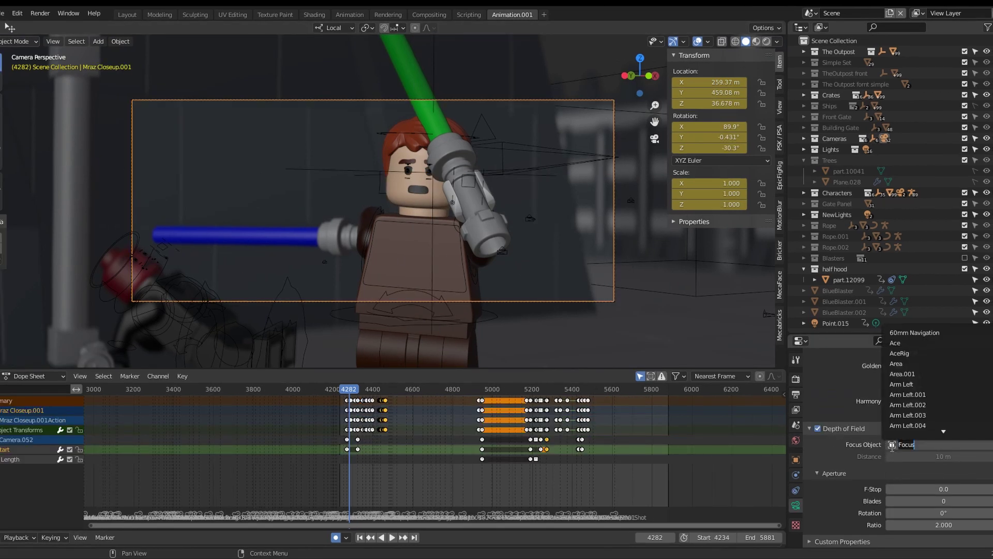
{"action": "left_click", "coordinate": [813, 453]}
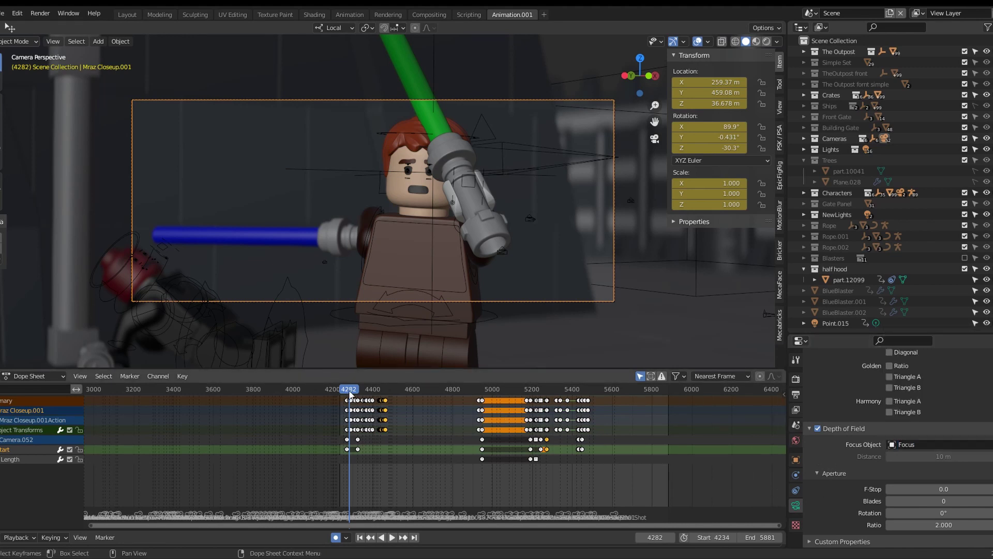
{"action": "key", "text": "space"}
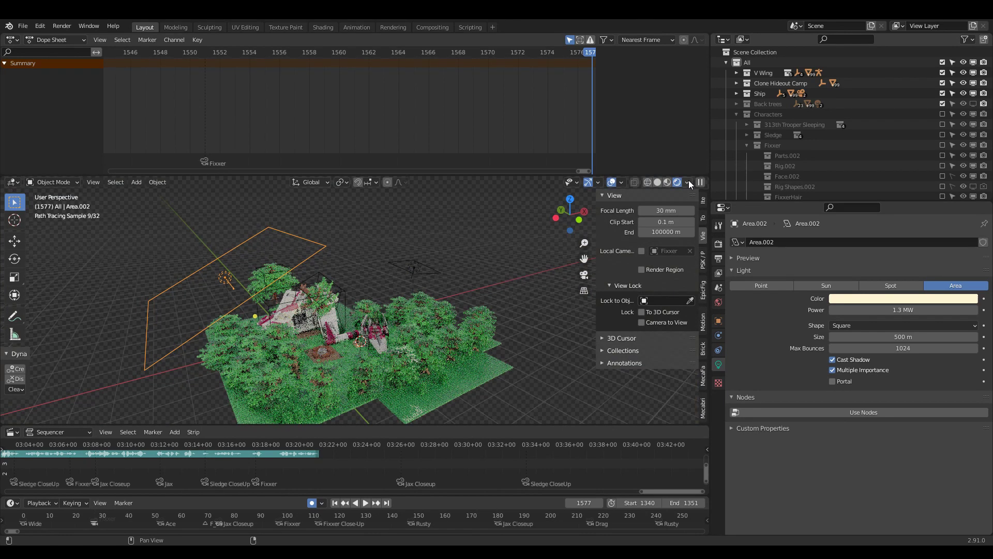
Zoom the rendered viewport in on the outpost's area-light lighting
{"action": "scroll", "coordinate": [362, 321], "scroll_direction": "up", "scroll_amount": 6}
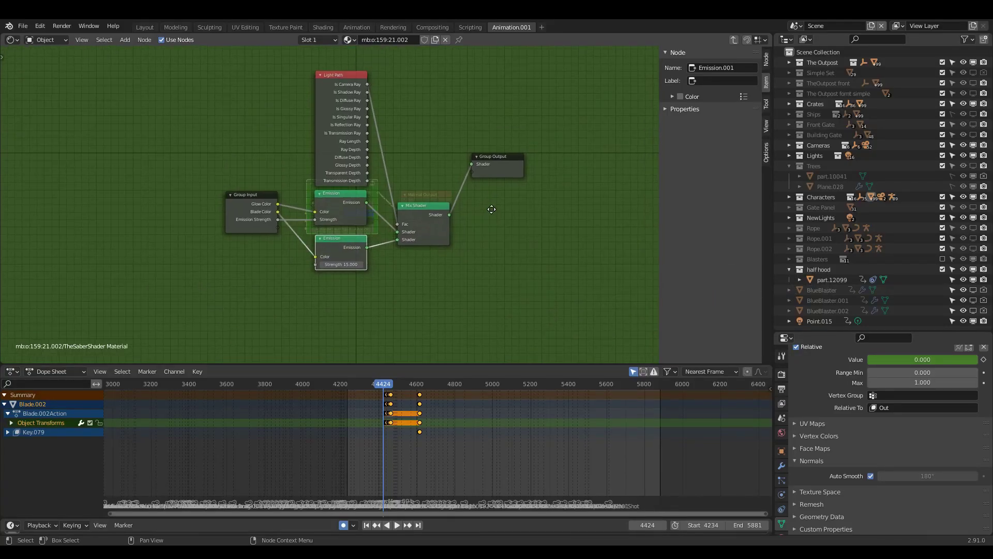
Inspect the saber material's node group, then switch to the compositing node tree
{"action": "middle_click_drag", "start_coordinate": [488, 206], "coordinate": [504, 225]}
{"action": "scroll", "coordinate": [466, 218], "scroll_direction": "up", "scroll_amount": 2}
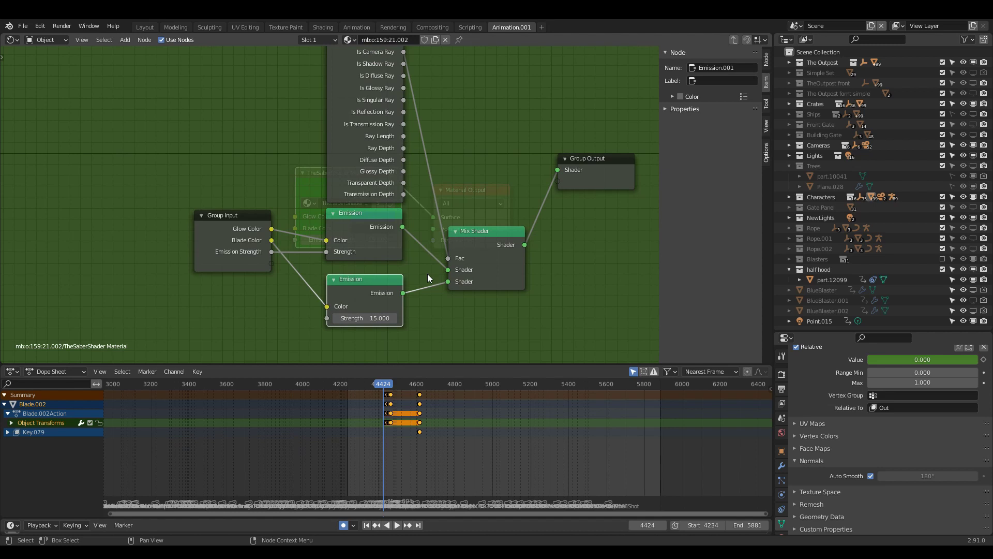
{"action": "key", "text": "Tab"}
{"action": "key", "text": "shift+F3"}
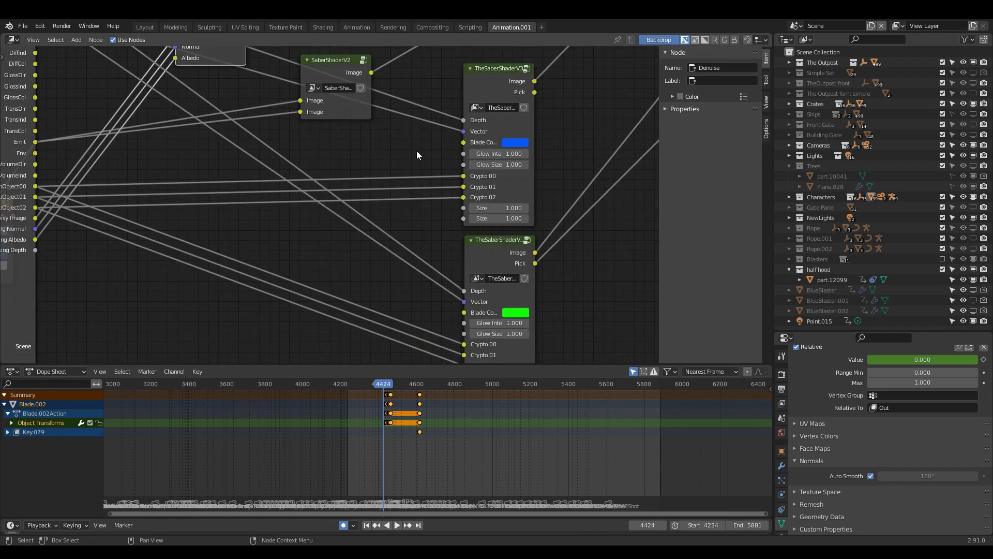
{"action": "scroll", "coordinate": [417, 151], "scroll_direction": "down", "scroll_amount": 5}
{"action": "scroll", "coordinate": [272, 144], "scroll_direction": "up", "scroll_amount": 4}
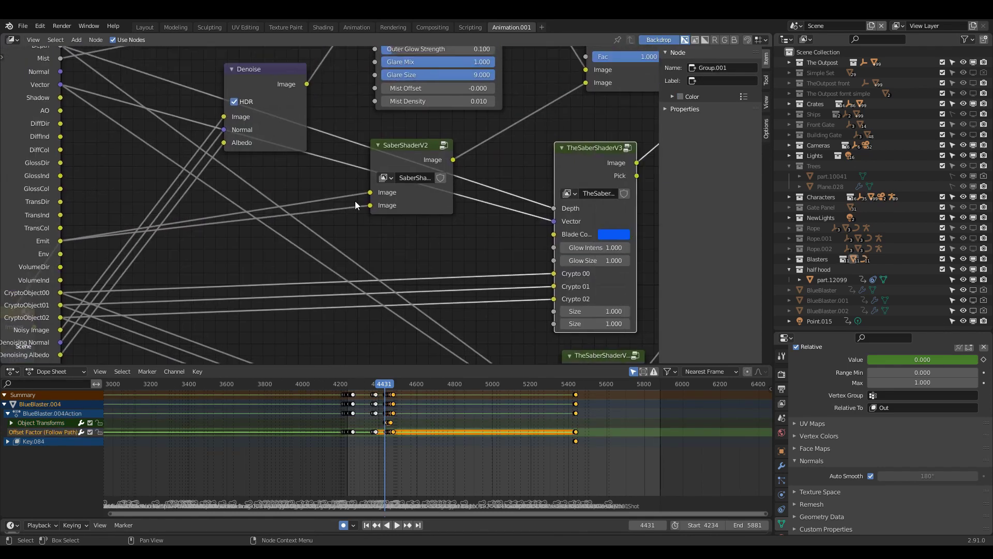
Enter the SaberShaderV2 group, nudge the TheSaberShaderV3 node right, and return to the parent tree
{"action": "left_click", "coordinate": [443, 146]}
{"action": "key", "text": "Home"}
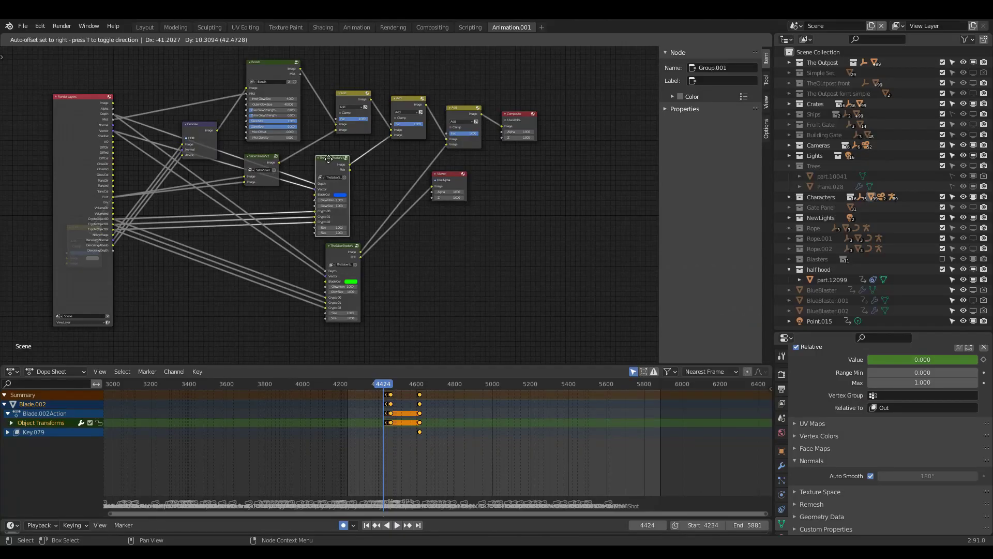
{"action": "scroll", "coordinate": [362, 179], "scroll_direction": "up", "scroll_amount": 3}
{"action": "scroll", "coordinate": [361, 179], "scroll_direction": "up", "scroll_amount": 2}
{"action": "left_click_drag", "start_coordinate": [337, 112], "coordinate": [348, 110]}
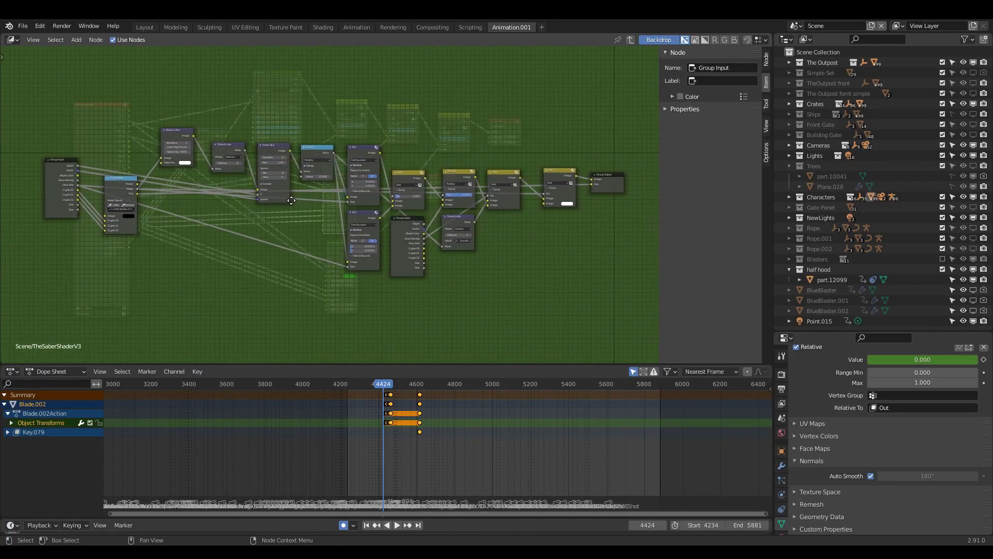
{"action": "scroll", "coordinate": [404, 213], "scroll_direction": "up", "scroll_amount": 6}
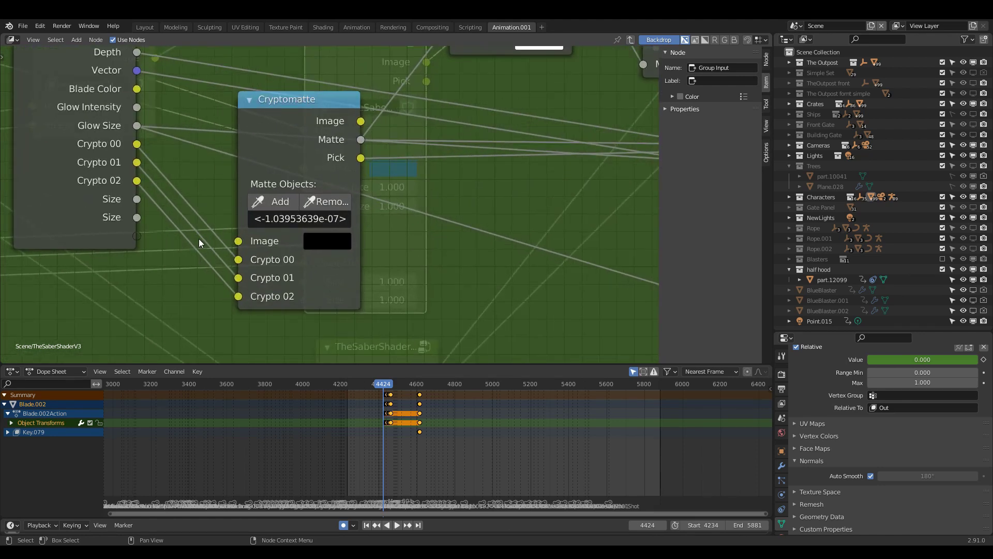
{"action": "scroll", "coordinate": [377, 246], "scroll_direction": "down", "scroll_amount": 8}
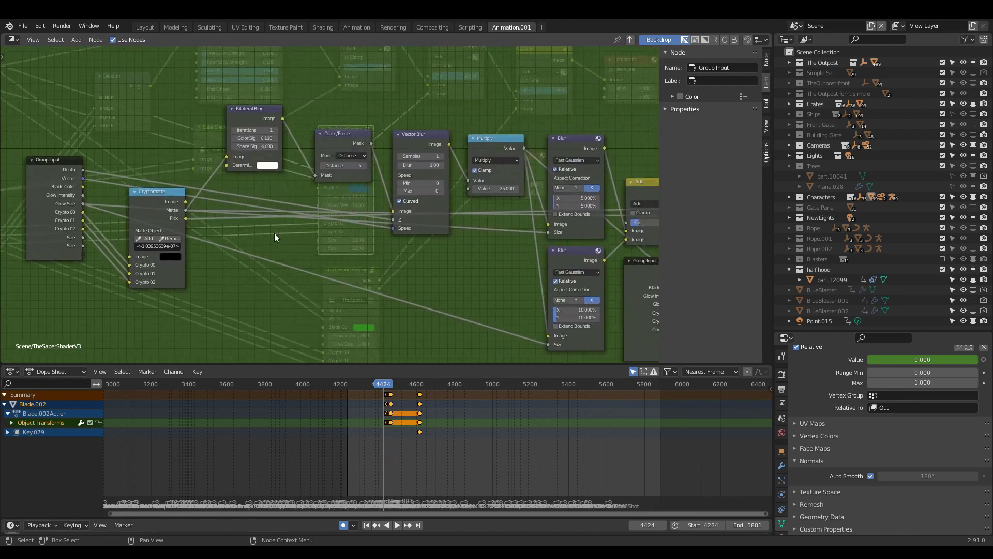
{"action": "scroll", "coordinate": [352, 197], "scroll_direction": "down", "scroll_amount": 2}
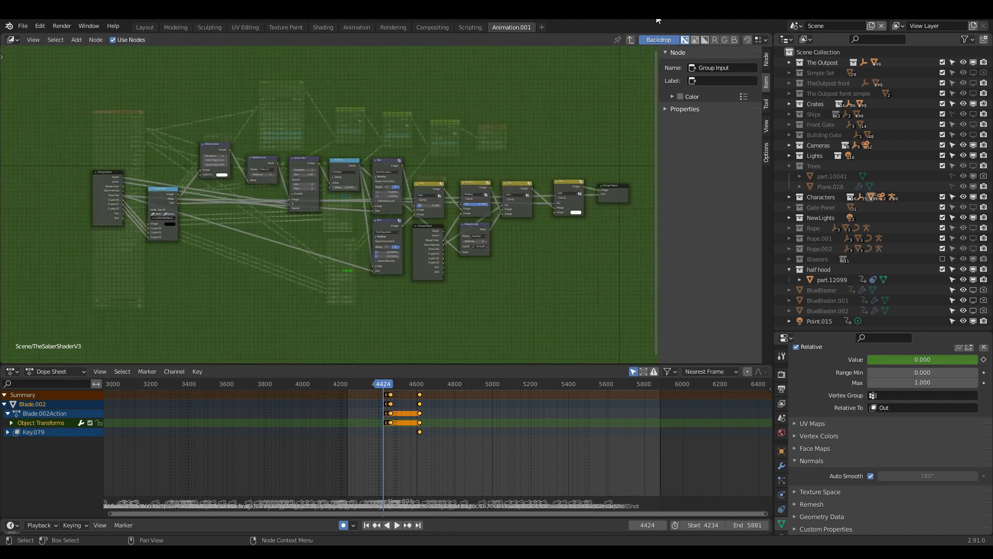
{"action": "left_click", "coordinate": [630, 40]}
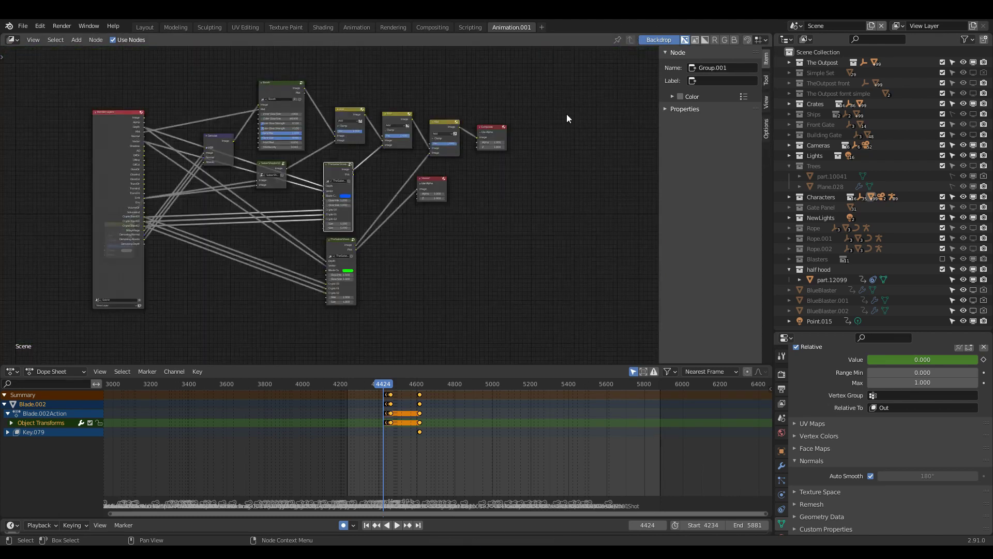
{"action": "left_click", "coordinate": [13, 40]}
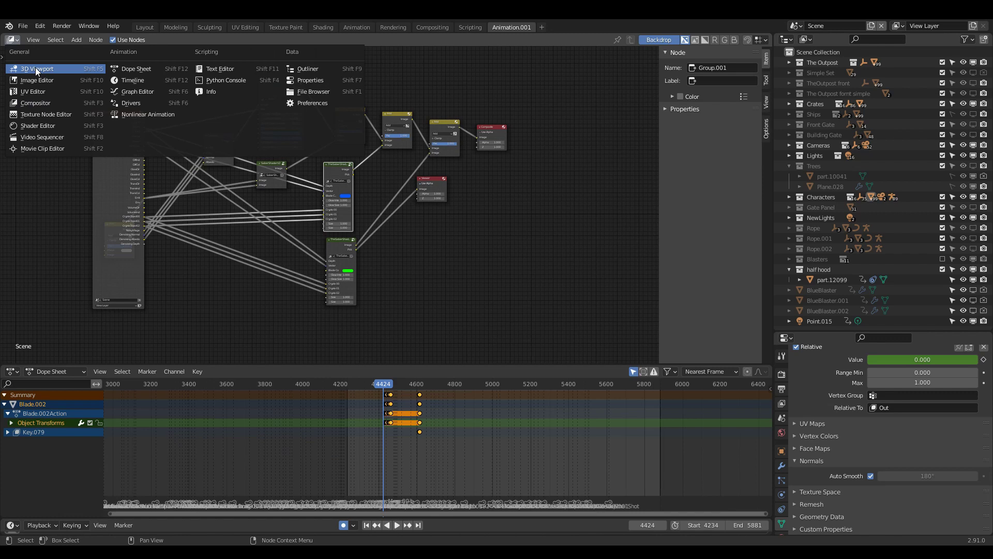
Switch the compositor area to a 3D Viewport, then zoom out and back in on the characters
{"action": "left_click", "coordinate": [35, 69]}
{"action": "scroll", "coordinate": [367, 202], "scroll_direction": "down", "scroll_amount": 10}
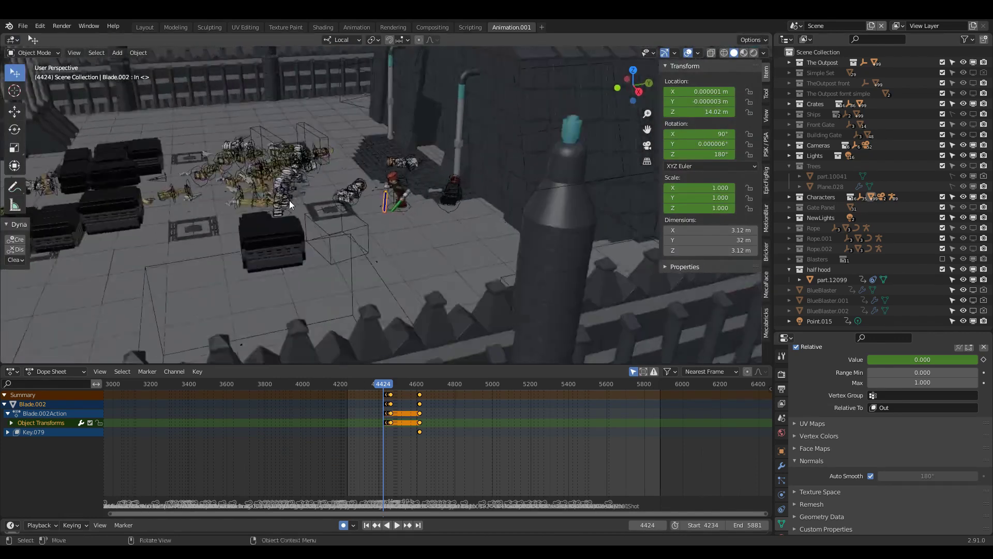
{"action": "scroll", "coordinate": [295, 192], "scroll_direction": "up", "scroll_amount": 5}
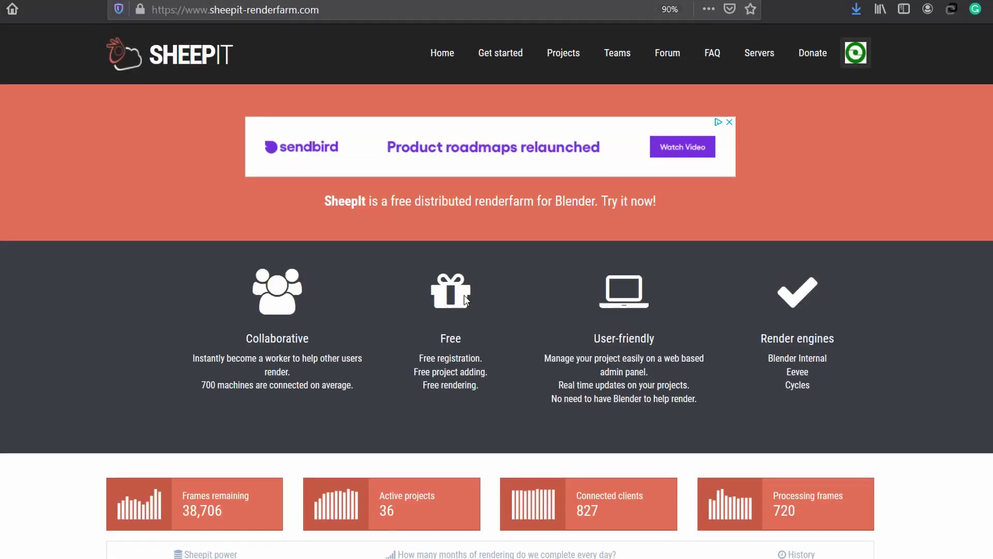
Scroll through the SheepIt homepage stats and the Add your project form
{"action": "scroll", "coordinate": [464, 295], "scroll_direction": "down", "scroll_amount": 7}
{"action": "scroll", "coordinate": [465, 299], "scroll_direction": "down", "scroll_amount": 6}
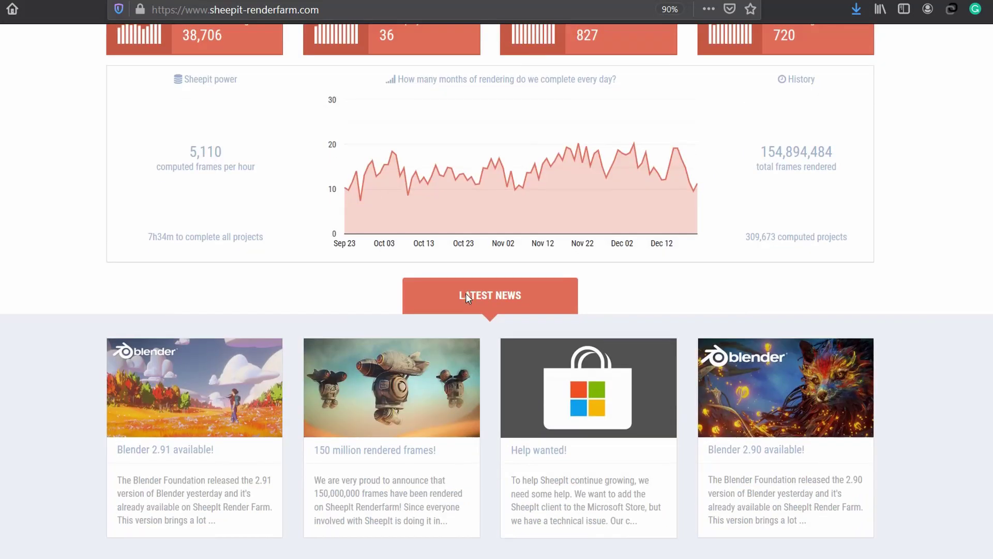
{"action": "scroll", "coordinate": [784, 401], "scroll_direction": "up", "scroll_amount": 3}
{"action": "scroll", "coordinate": [784, 400], "scroll_direction": "up", "scroll_amount": 10}
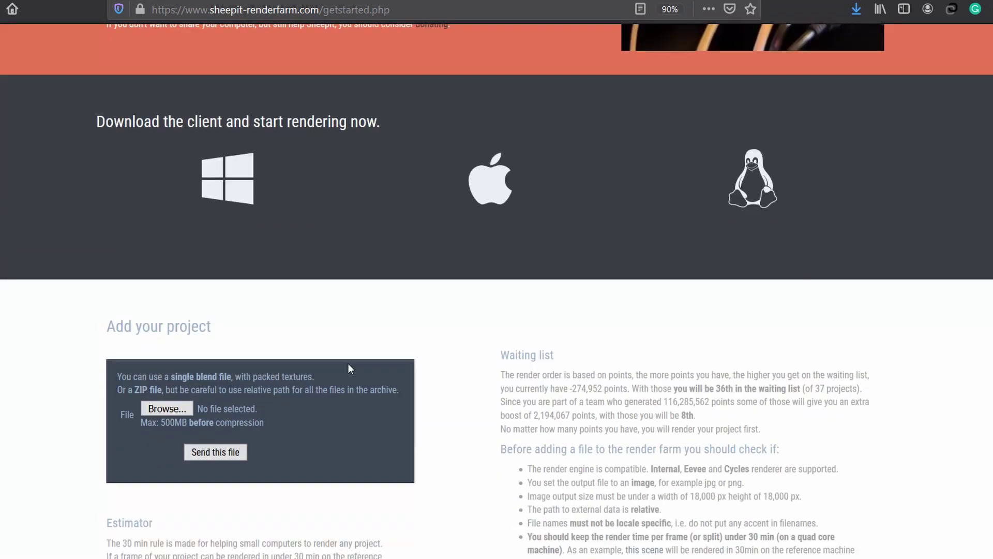
Return to the account profile and scroll down to the Last 10 participations
{"action": "key", "text": "alt+Left"}
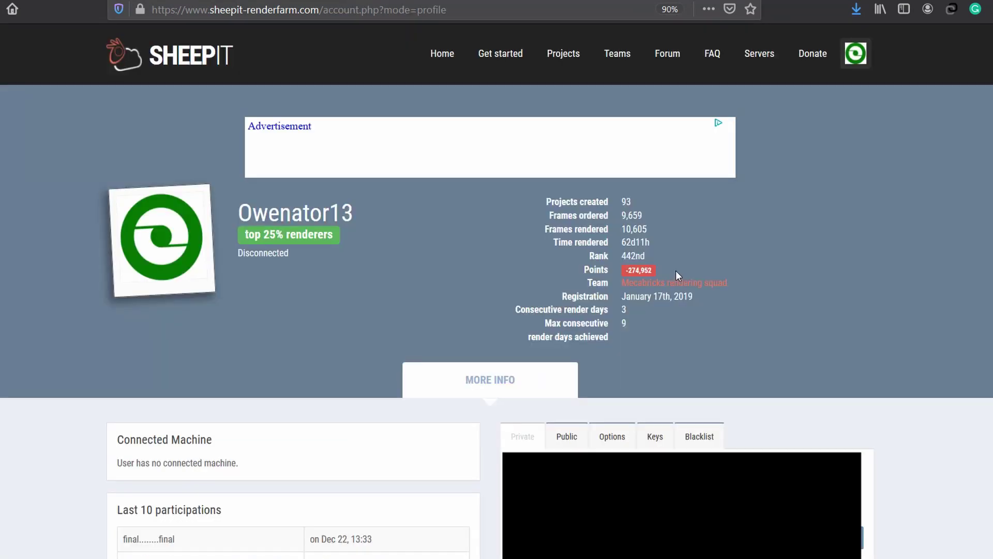
{"action": "scroll", "coordinate": [666, 220], "scroll_direction": "down", "scroll_amount": 5}
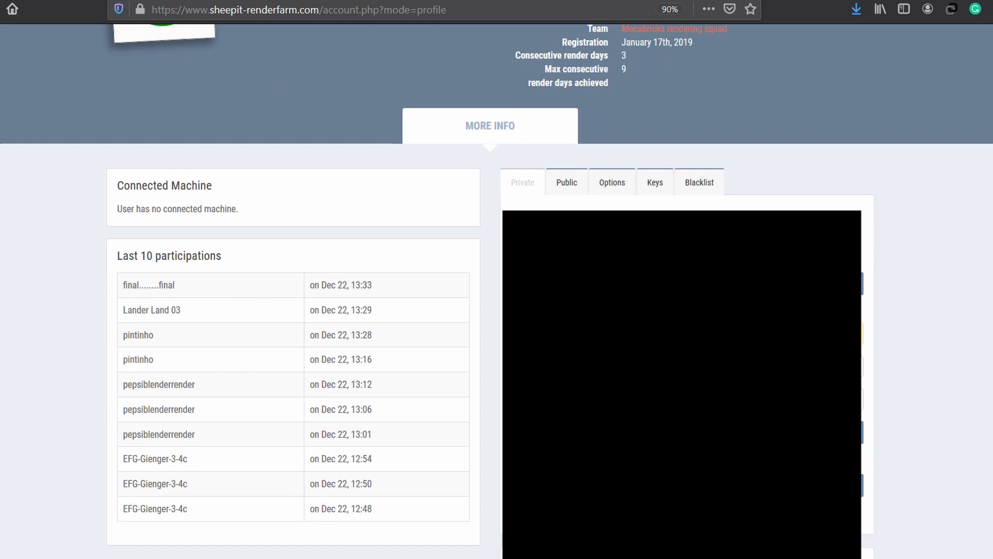
{"action": "scroll", "coordinate": [253, 251], "scroll_direction": "down", "scroll_amount": 9}
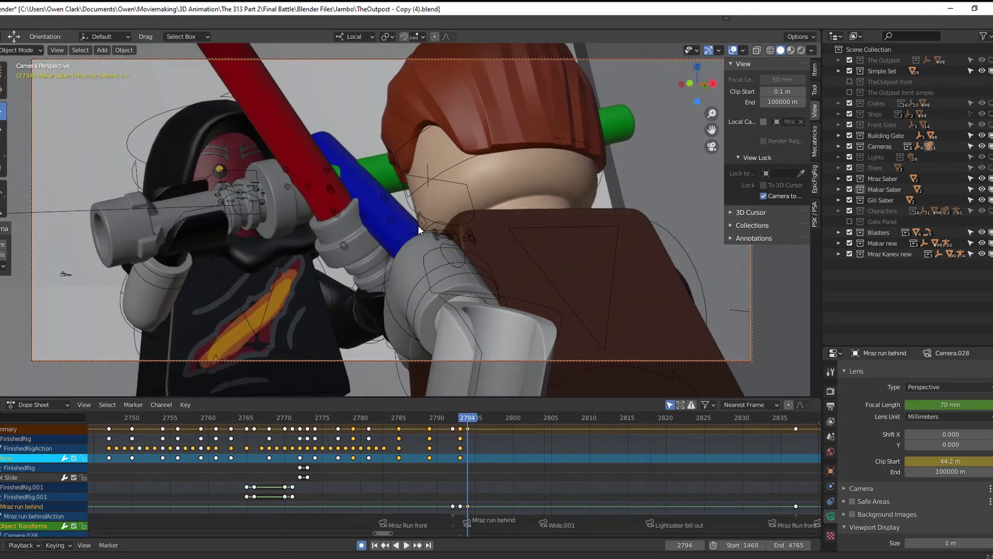
Add a held key at frame 2805 on the Mraz run behind channel
{"action": "scroll", "coordinate": [525, 506], "scroll_direction": "down", "scroll_amount": 2}
{"action": "key", "text": "shift+d"}
{"action": "left_click", "coordinate": [525, 506]}
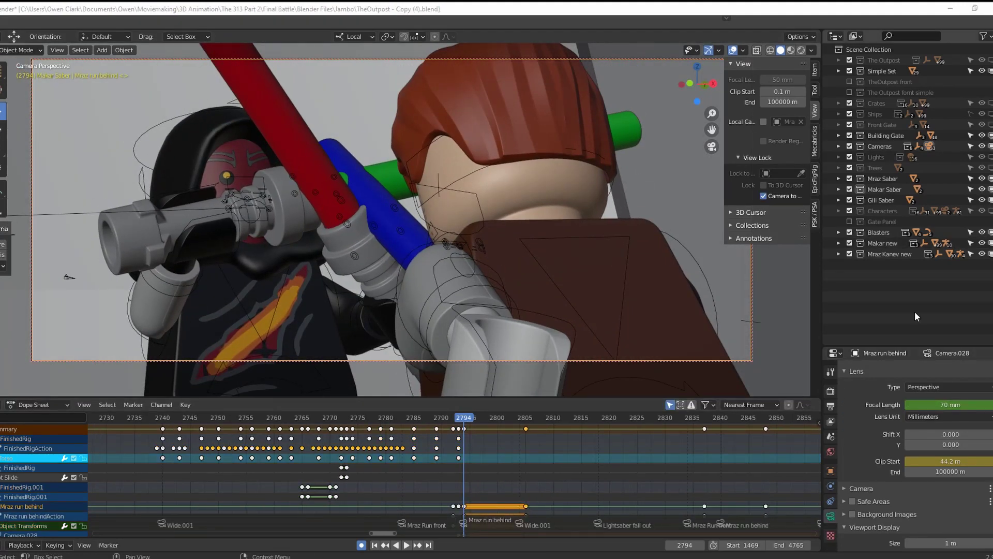
Key the FinishedRig.001 Torso pose at frame 2798 and play the duel shot back
{"action": "left_click", "coordinate": [222, 220]}
{"action": "key", "text": "ctrl+Tab"}
{"action": "key", "text": "Up"}
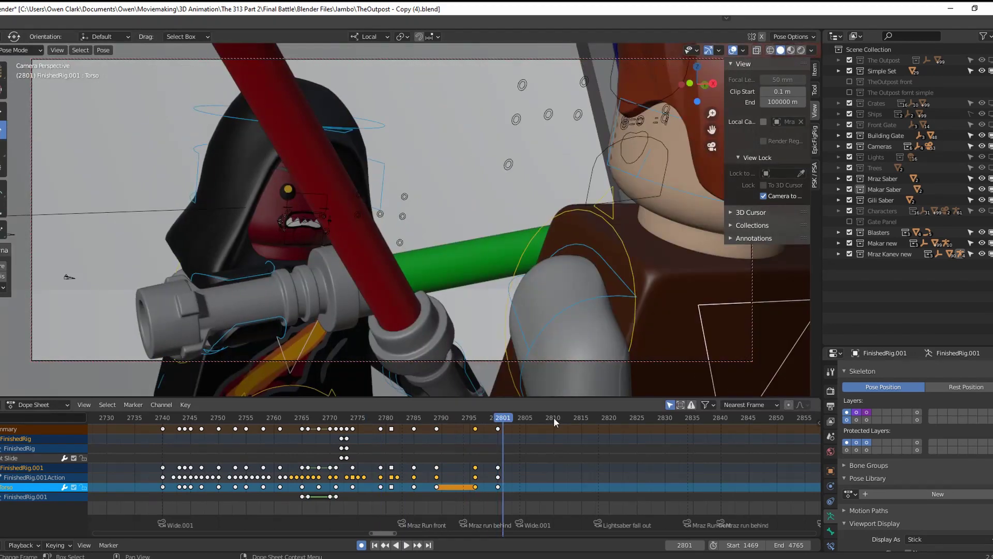
{"action": "left_click_drag", "start_coordinate": [553, 417], "coordinate": [486, 438]}
{"action": "key", "text": "i"}
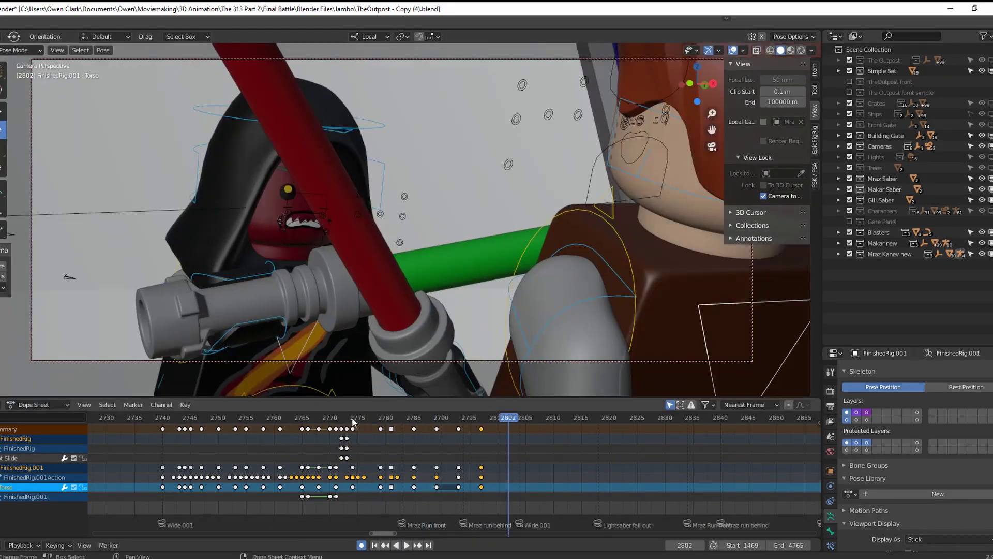
{"action": "key", "text": "space"}
{"action": "left_click", "coordinate": [497, 331]}
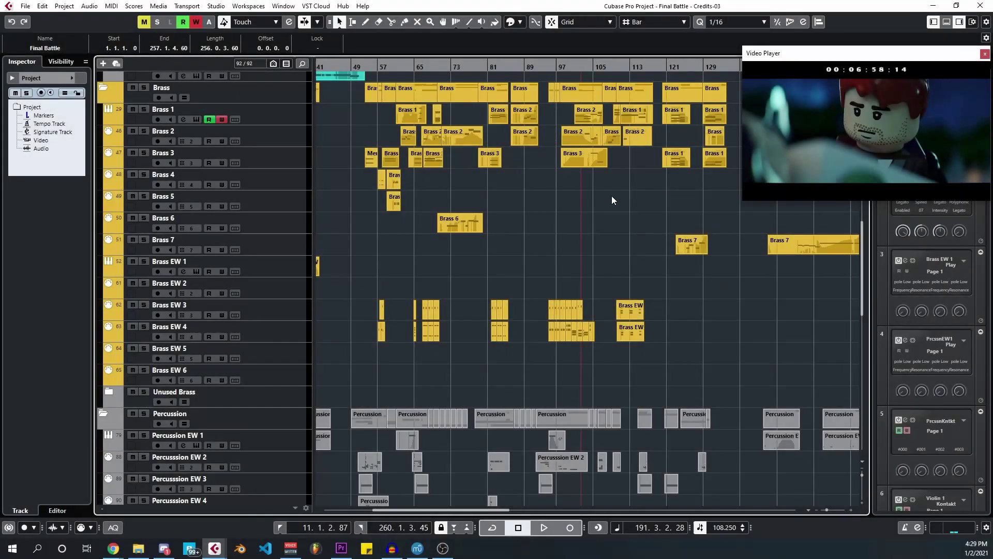
{"action": "scroll", "coordinate": [759, 228], "scroll_direction": "down", "scroll_amount": 4}
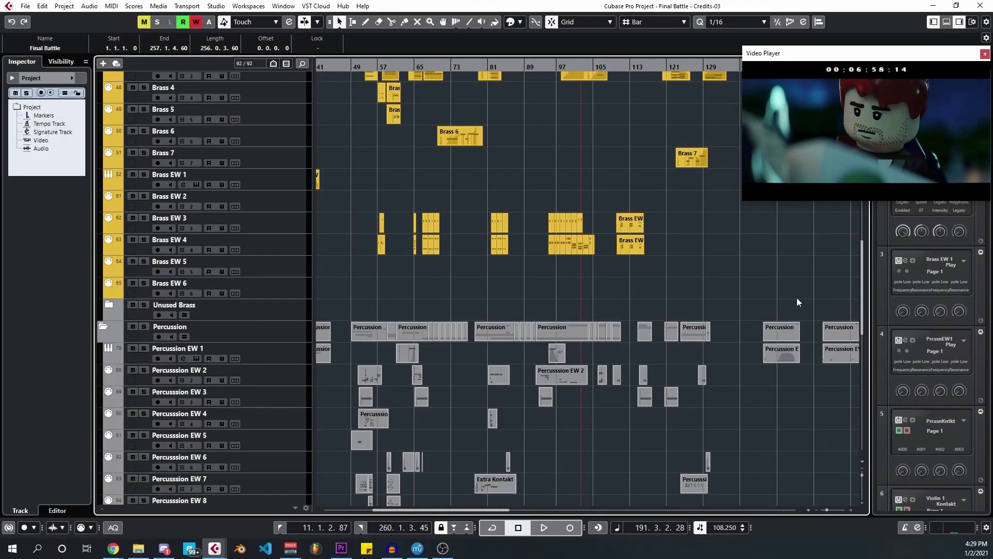
{"action": "left_click_drag", "start_coordinate": [861, 278], "coordinate": [876, 383]}
{"action": "scroll", "coordinate": [799, 320], "scroll_direction": "down", "scroll_amount": 4, "text": "ctrl"}
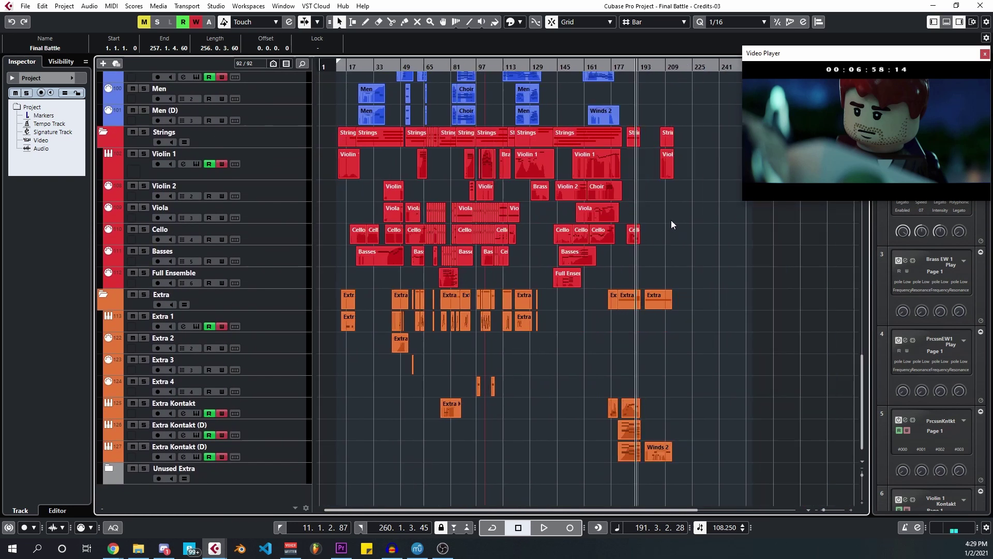
{"action": "scroll", "coordinate": [535, 226], "scroll_direction": "up", "scroll_amount": 3, "text": "ctrl"}
{"action": "scroll", "coordinate": [535, 226], "scroll_direction": "up", "scroll_amount": 15}
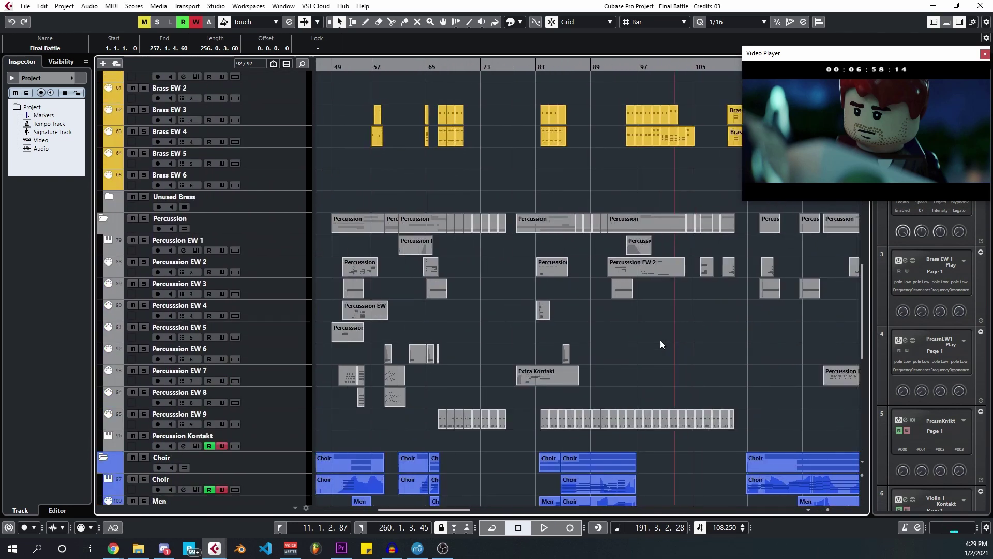
{"action": "scroll", "coordinate": [643, 320], "scroll_direction": "up", "scroll_amount": 3}
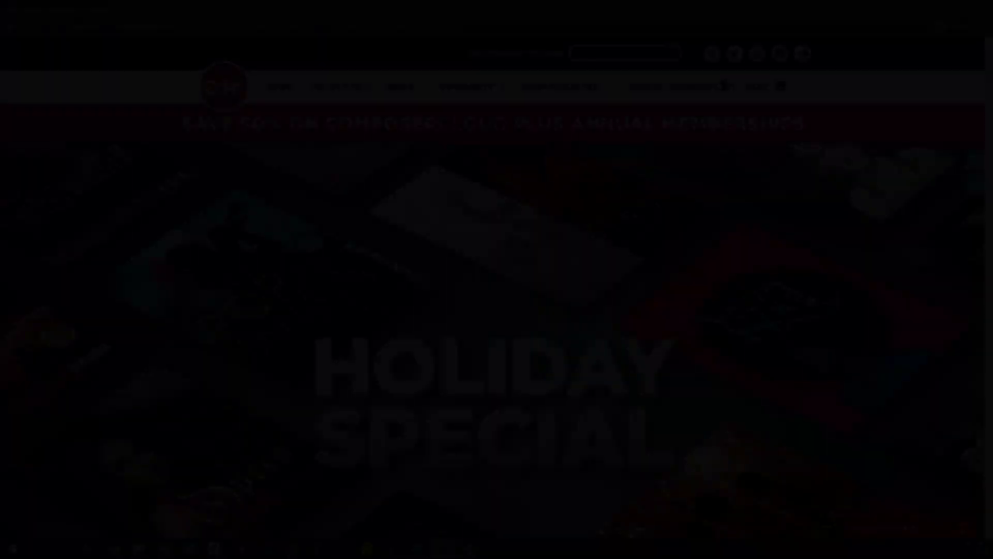
Expand all ComposerCloud plans under Select Your Plan and show the Students and Teachers pricing
{"action": "scroll", "coordinate": [794, 290], "scroll_direction": "down", "scroll_amount": 10}
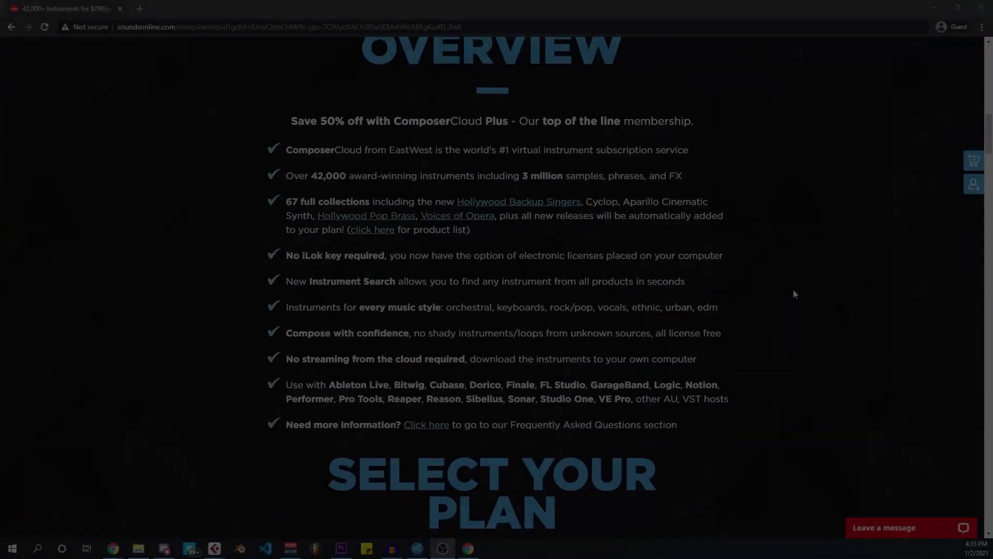
{"action": "scroll", "coordinate": [794, 295], "scroll_direction": "down", "scroll_amount": 11}
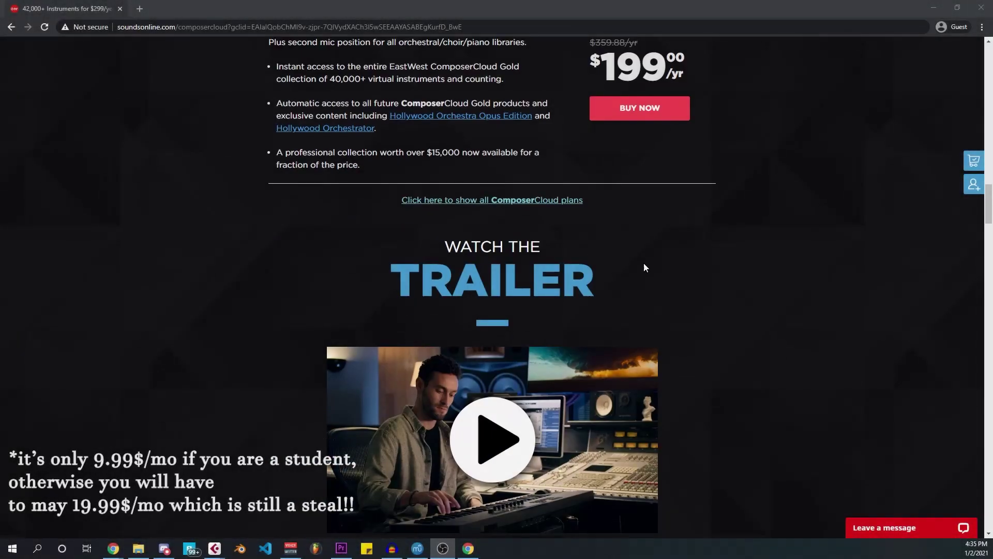
{"action": "left_click", "coordinate": [571, 202]}
{"action": "scroll", "coordinate": [288, 249], "scroll_direction": "down", "scroll_amount": 2}
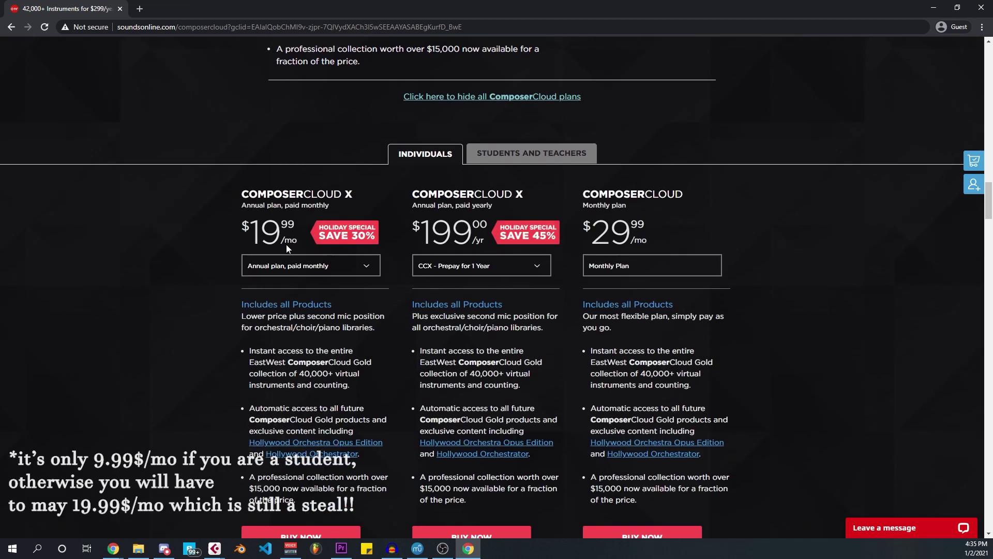
{"action": "left_click", "coordinate": [517, 158]}
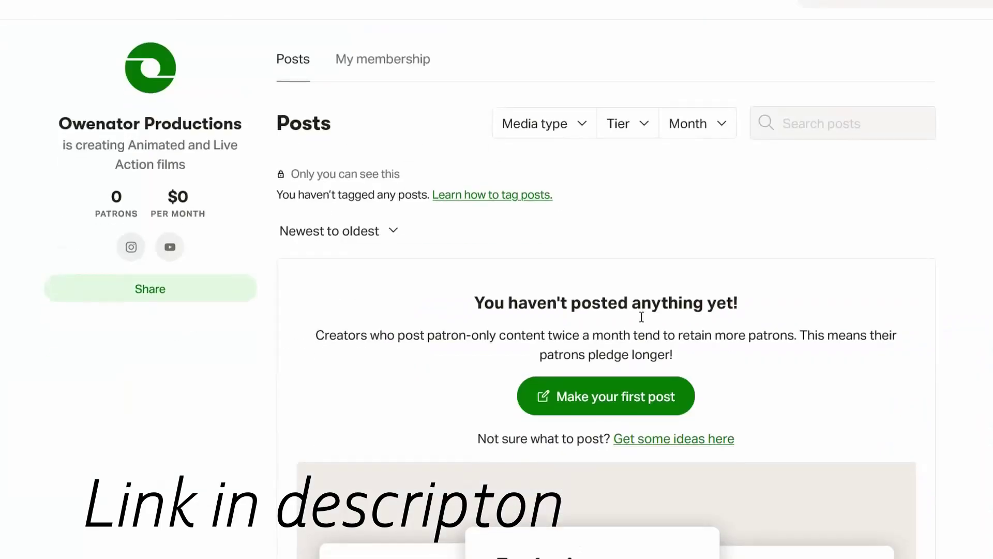
Scroll the Patreon page preview down to the $1, $5 and $10 membership tiers
{"action": "scroll", "coordinate": [639, 318], "scroll_direction": "down", "scroll_amount": 6}
{"action": "scroll", "coordinate": [638, 323], "scroll_direction": "down", "scroll_amount": 5}
{"action": "scroll", "coordinate": [655, 325], "scroll_direction": "up", "scroll_amount": 6}
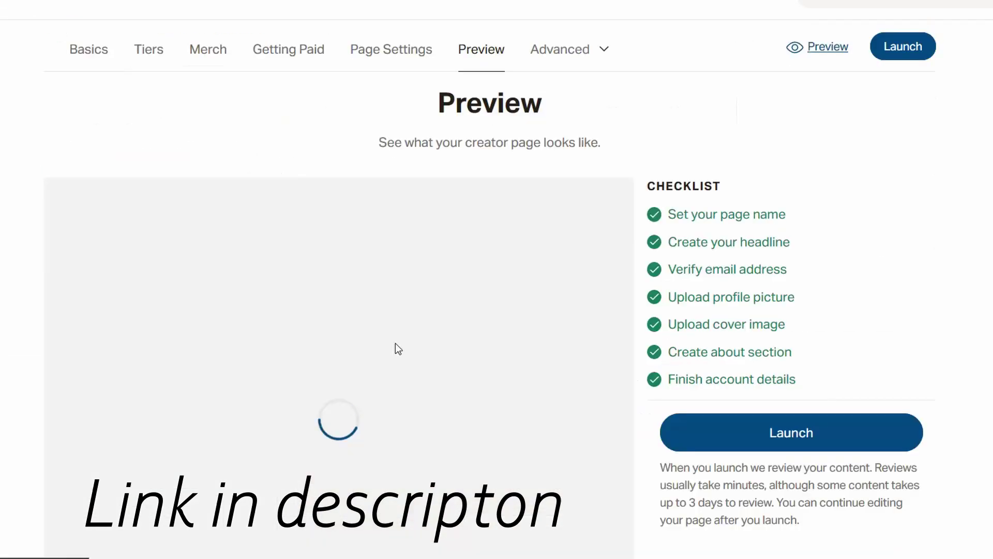
{"action": "scroll", "coordinate": [388, 343], "scroll_direction": "down", "scroll_amount": 3}
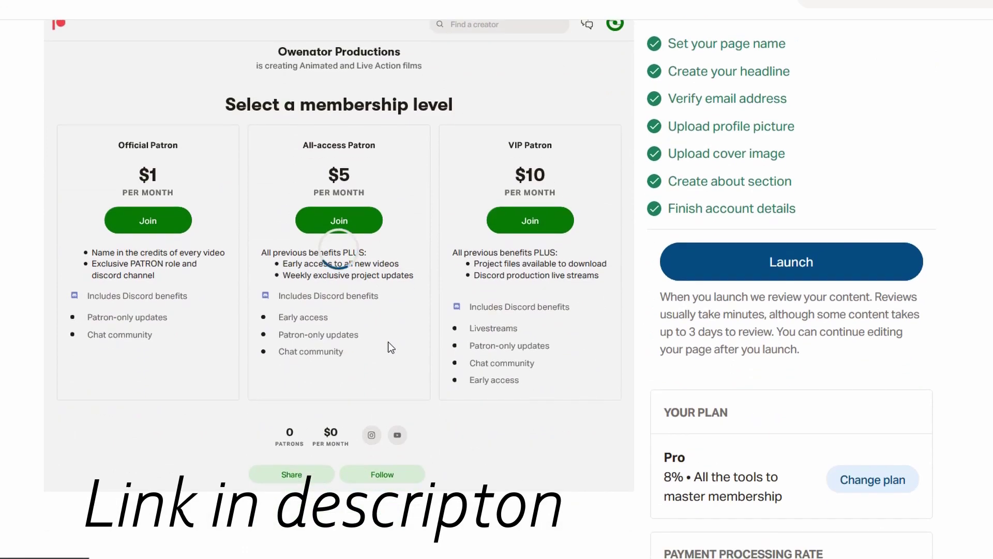